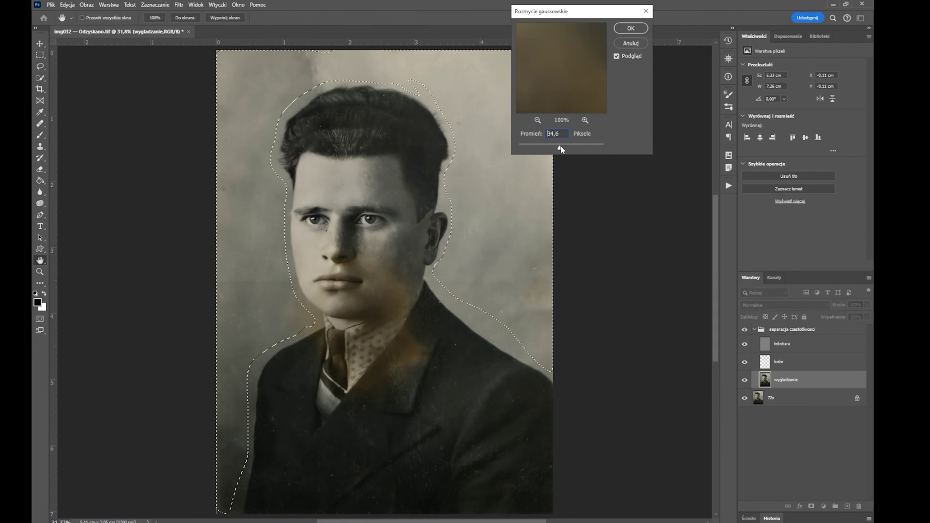
- Set brush flow to 14%, then show the original img032.tif with only the Tło background layer
left_click(279, 18)
type("14")
key("Return")
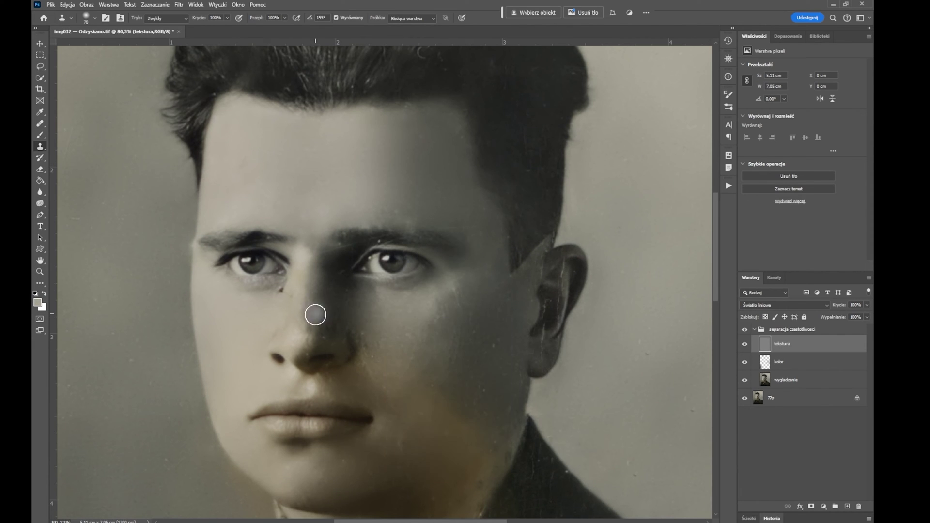
right_click(473, 346)
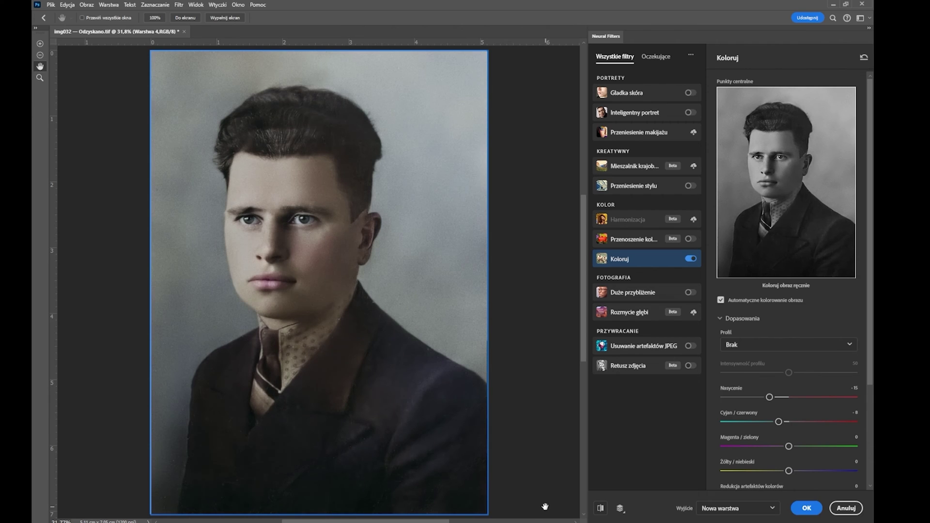
left_click(755, 508)
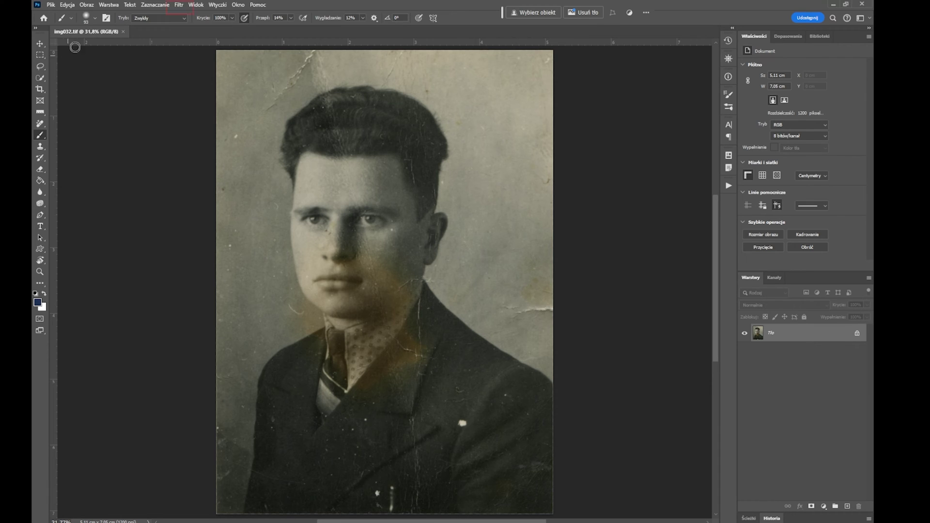
- In Neural Filters, cancel the Mieszalnik krajobrazów download and switch on Retusz zdjęcia
left_click(171, 10)
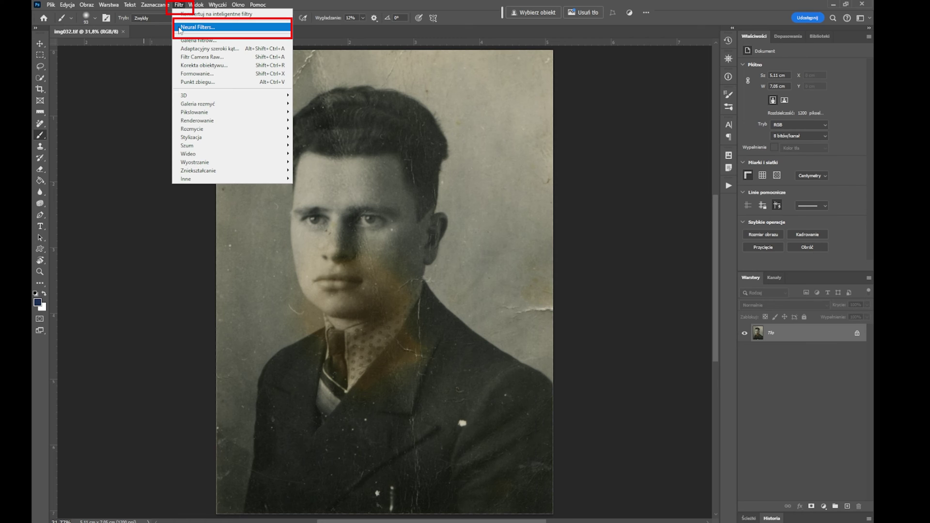
left_click(180, 27)
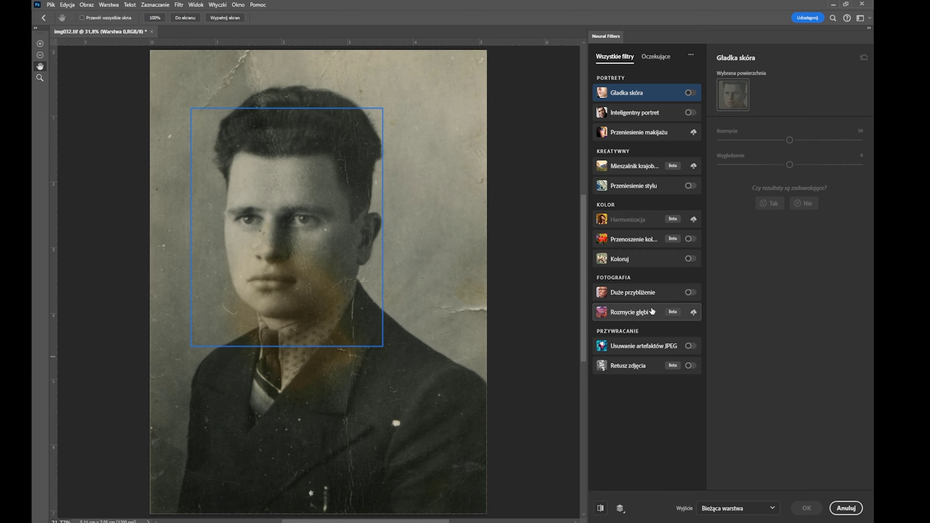
left_click(635, 167)
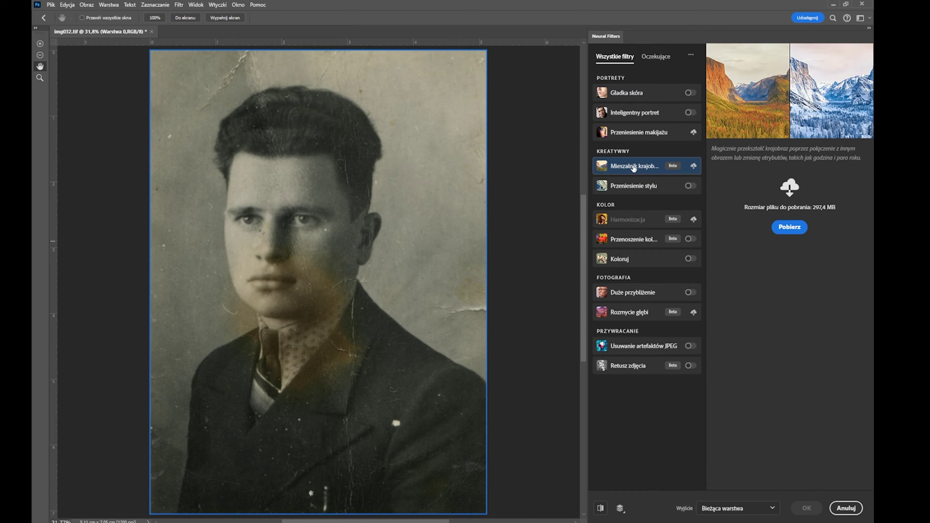
left_click(791, 227)
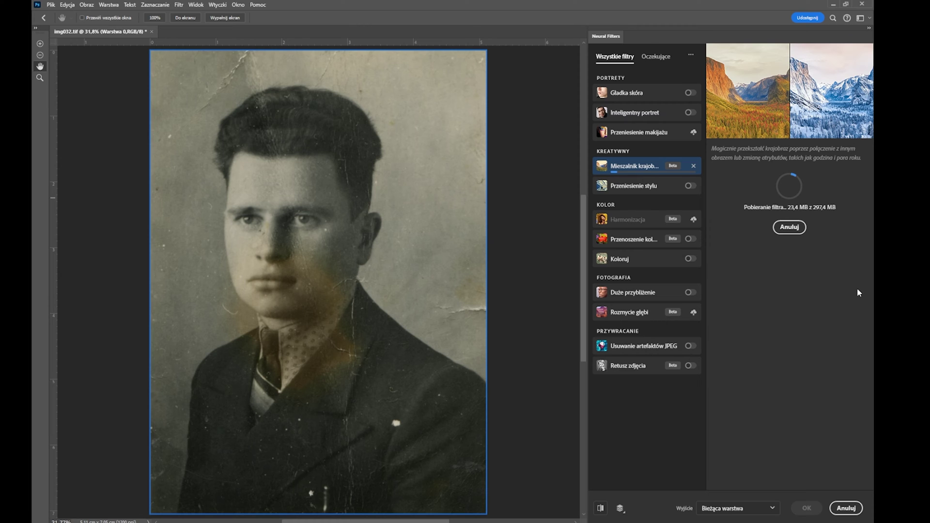
left_click(789, 227)
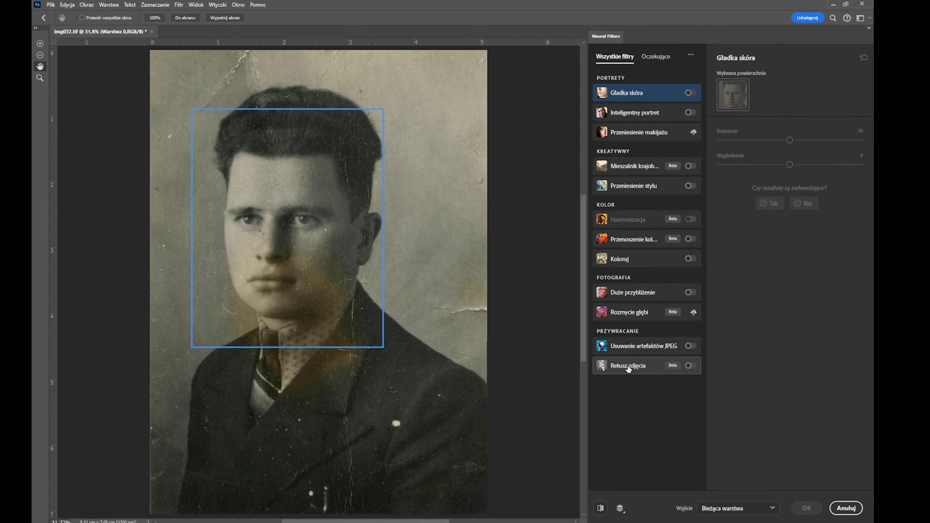
left_click(629, 368)
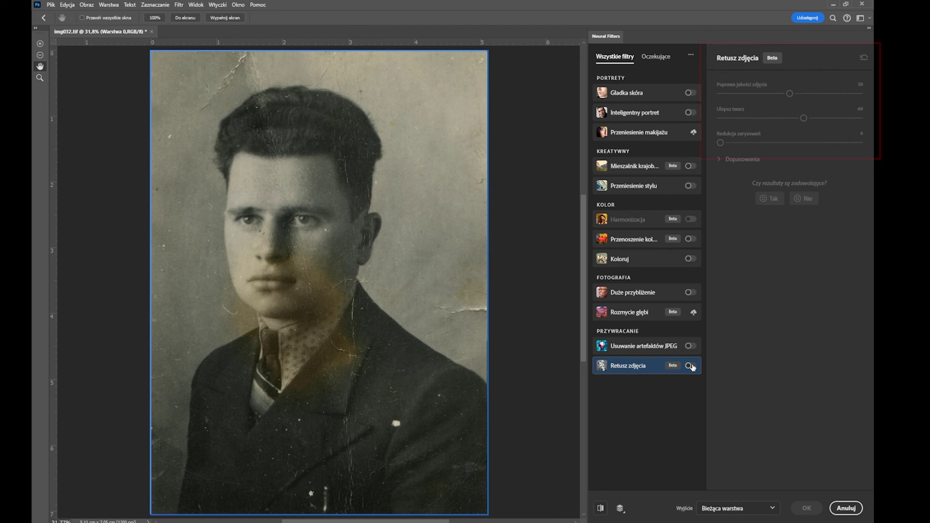
left_click(690, 365)
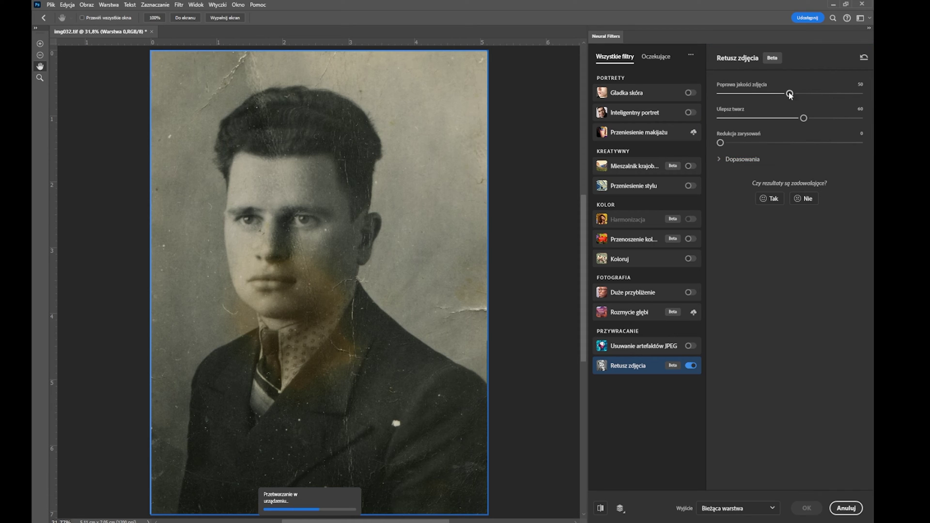
- Set Retusz zdjęcia quality to 53, face enhancement to 53 and scratch reduction near 80
left_click_drag(789, 94, 803, 93)
left_click_drag(720, 143, 830, 143)
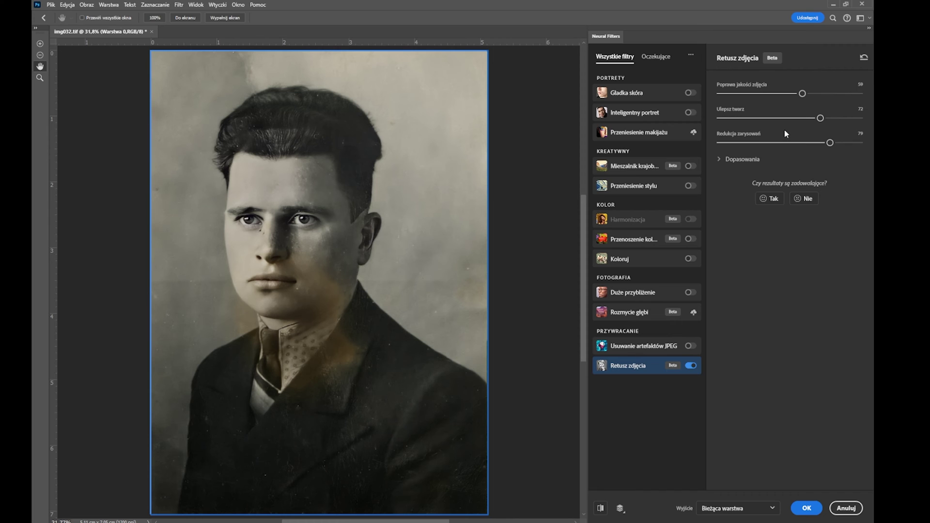
left_click_drag(802, 93, 794, 94)
left_click_drag(820, 117, 795, 118)
left_click_drag(830, 143, 832, 143)
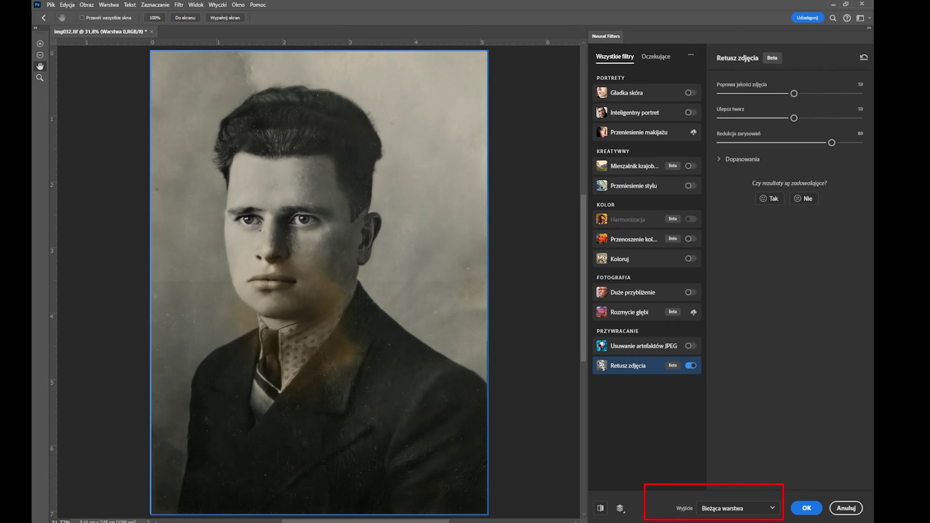
- Apply the restoration filter with output set to Nowa warstwa
left_click(773, 509)
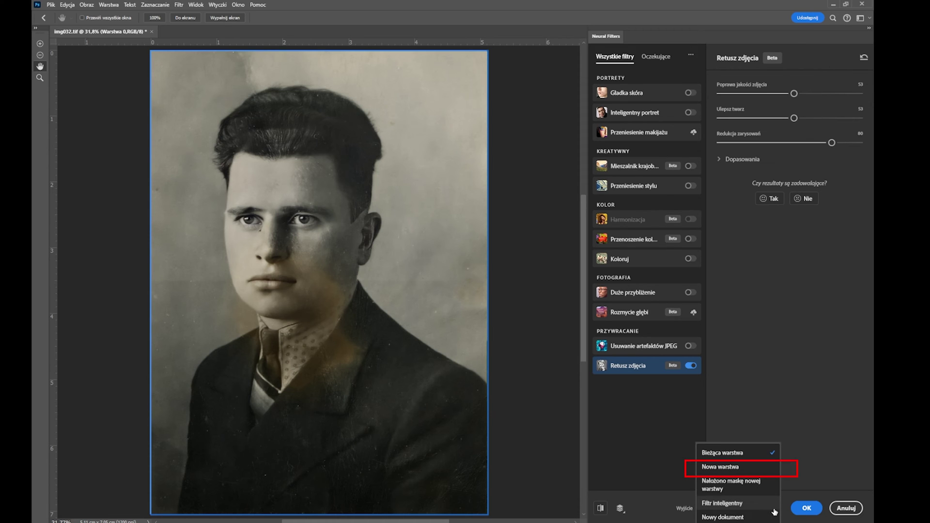
left_click(728, 468)
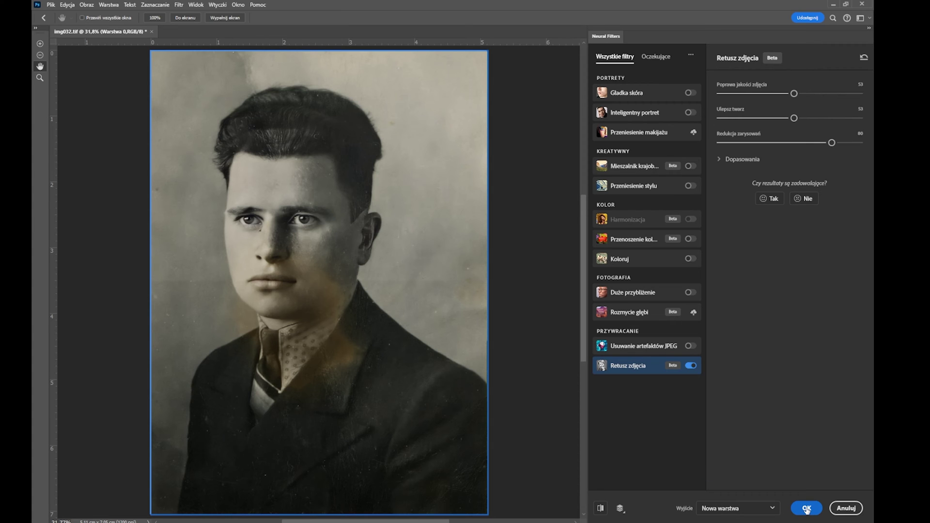
left_click(806, 508)
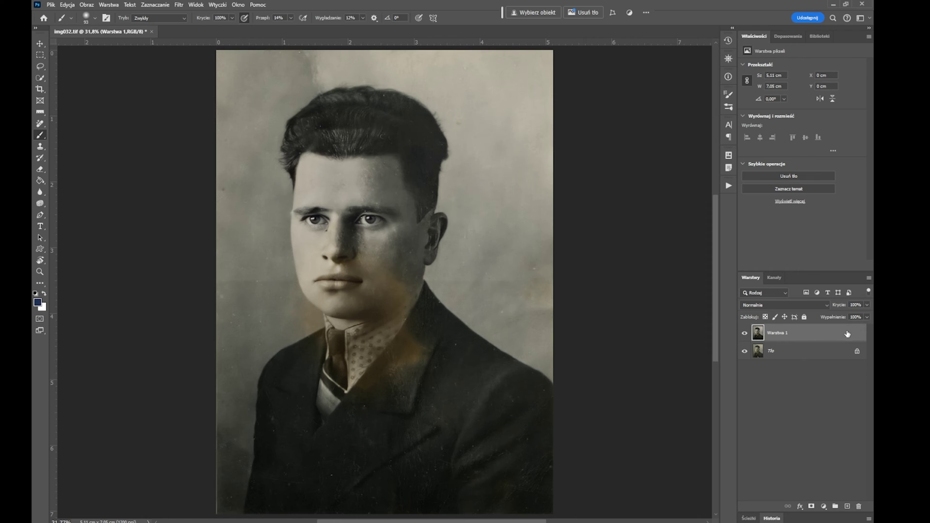
- Toggle the restored layer's visibility to compare it with the scratched original
left_click(745, 333)
left_click(745, 334)
left_click(745, 335)
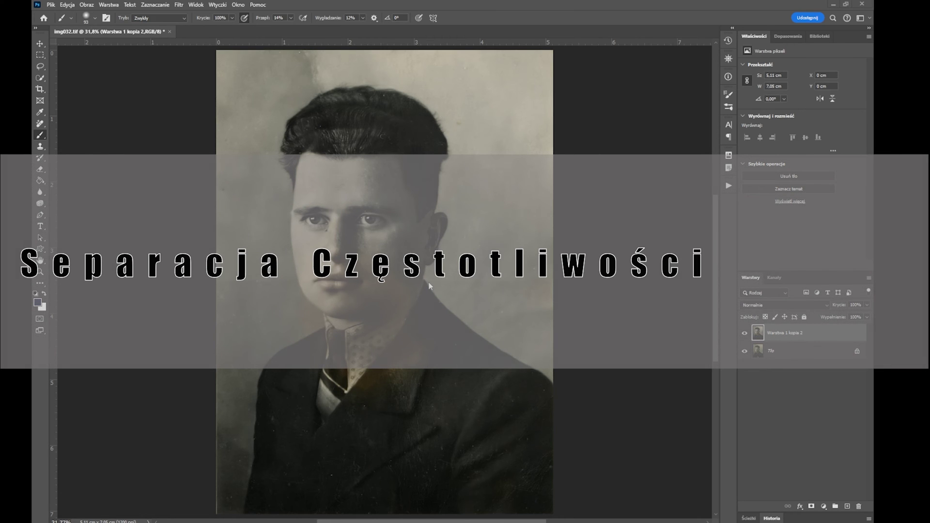
left_click(745, 333)
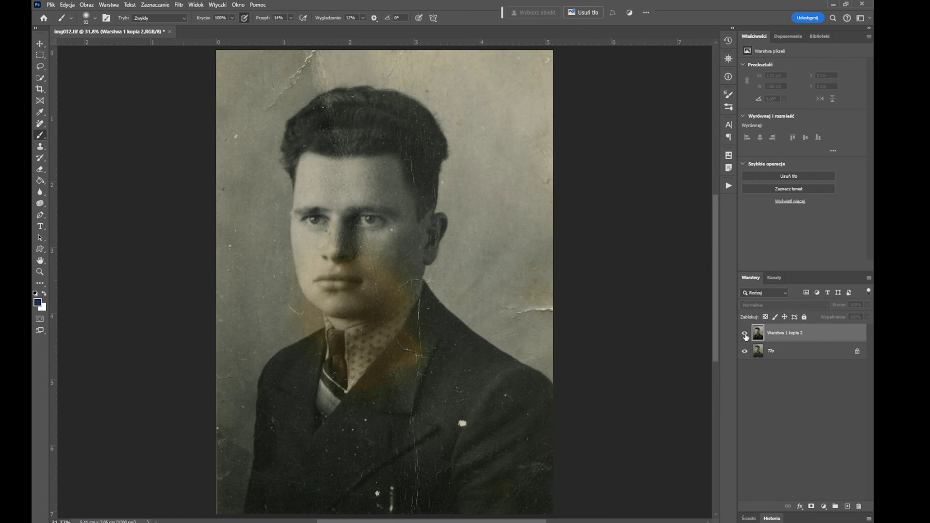
left_click(745, 334)
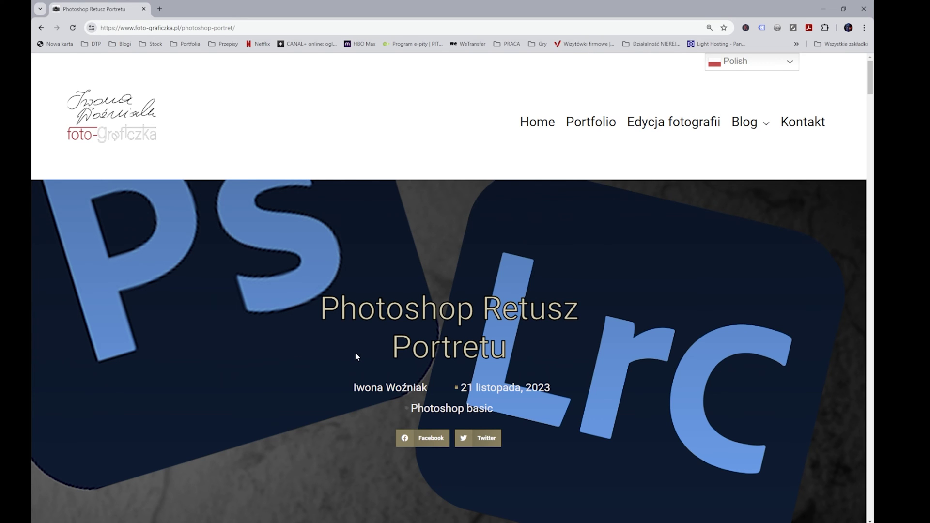
- Scroll the blog post and download POBIERZ AKCJE SEPARACJA CZĘSTOTLIWOŚCI frequency separation actions
scroll(356, 315, "down", 2)
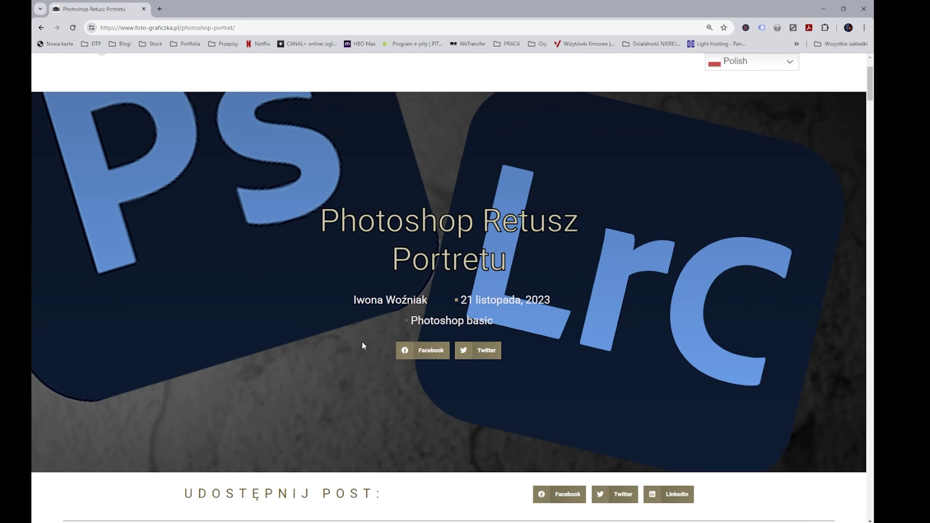
scroll(362, 343, "down", 6)
scroll(362, 343, "down", 4)
scroll(362, 343, "down", 6)
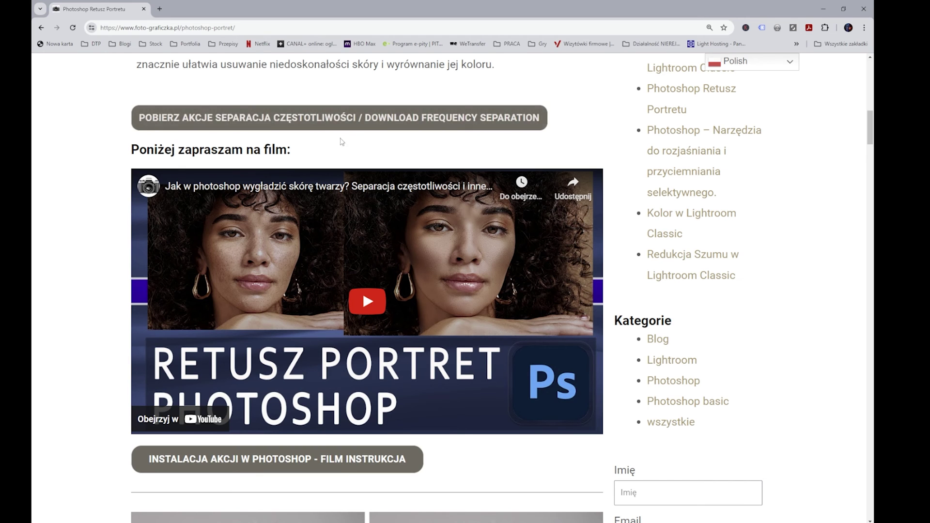
left_click(160, 112)
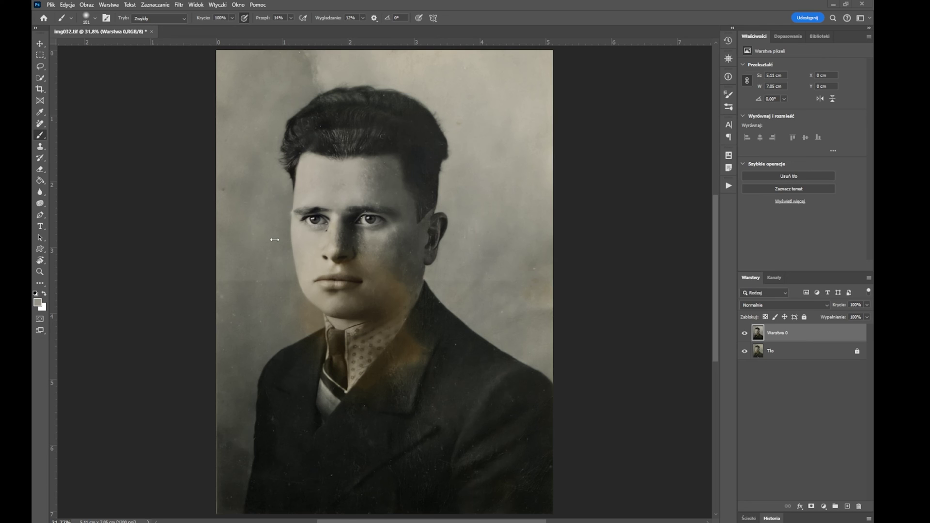
- Flatten the image and run the Frequency Separation action from Operacje, confirming its Gaussian Blur
left_click(114, 9)
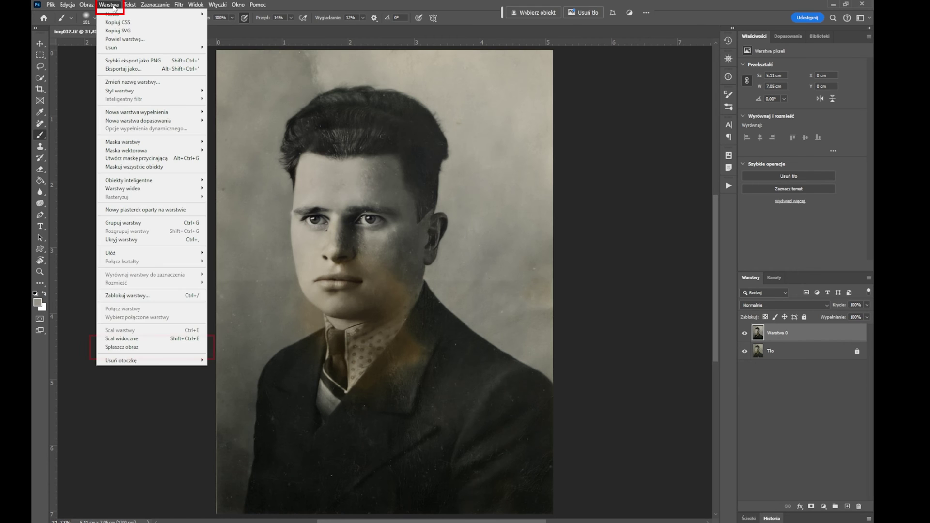
left_click(145, 349)
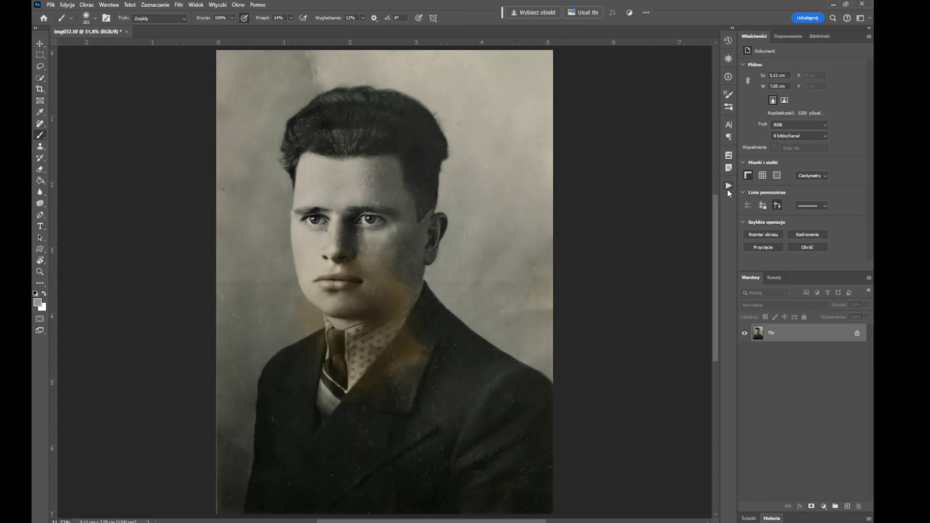
left_click(240, 5)
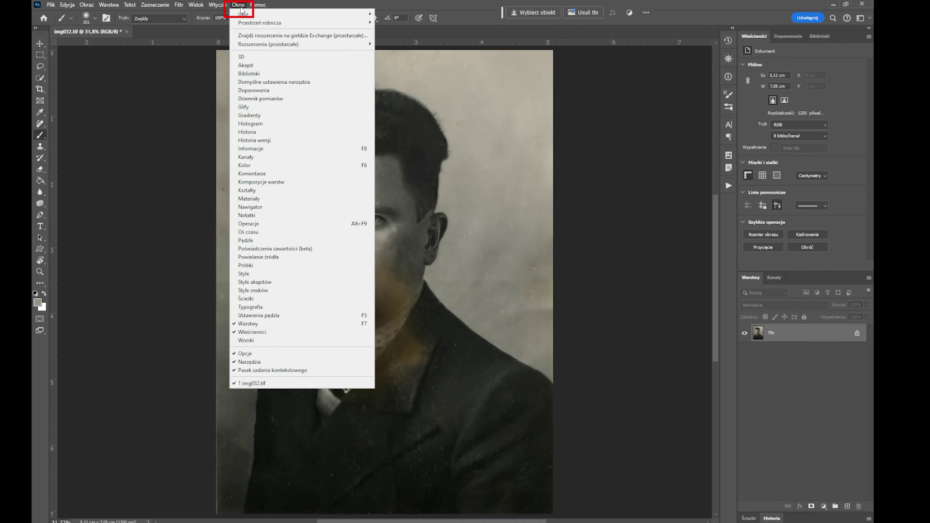
left_click(268, 224)
left_click(715, 182)
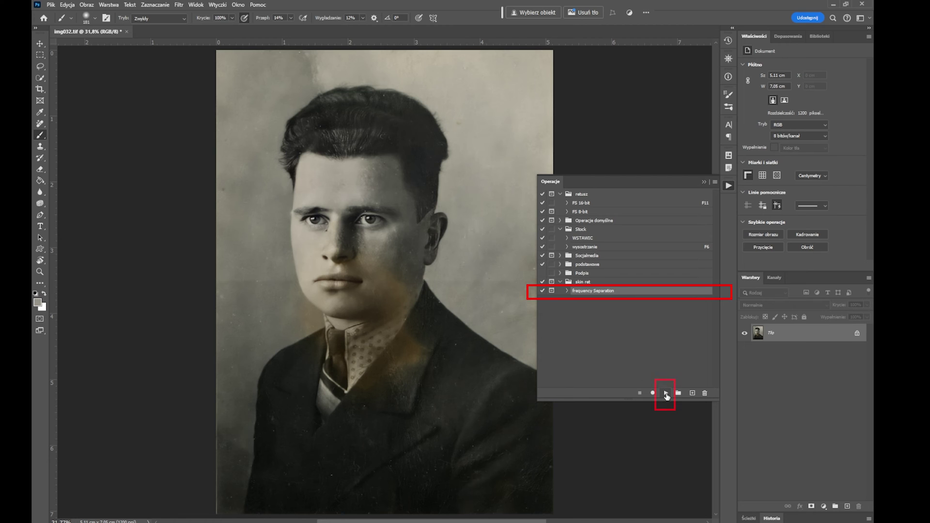
left_click(666, 394)
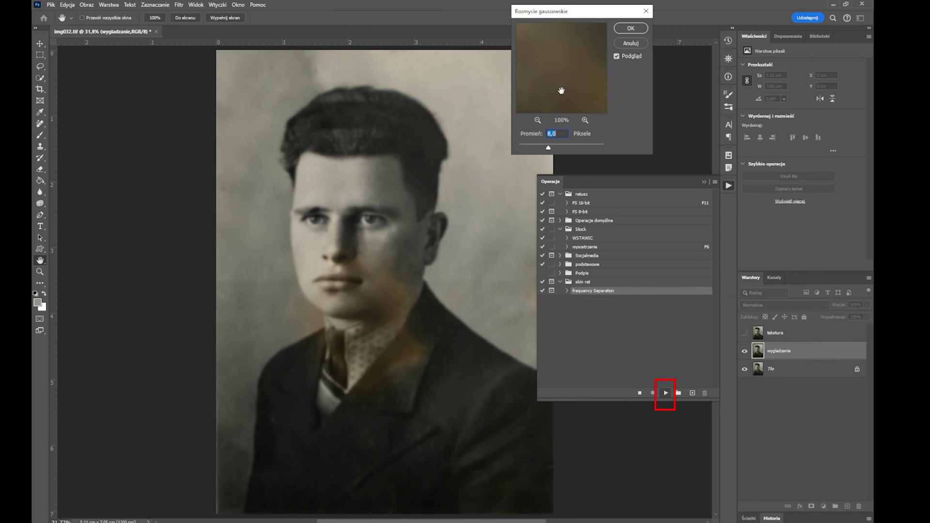
key("Return")
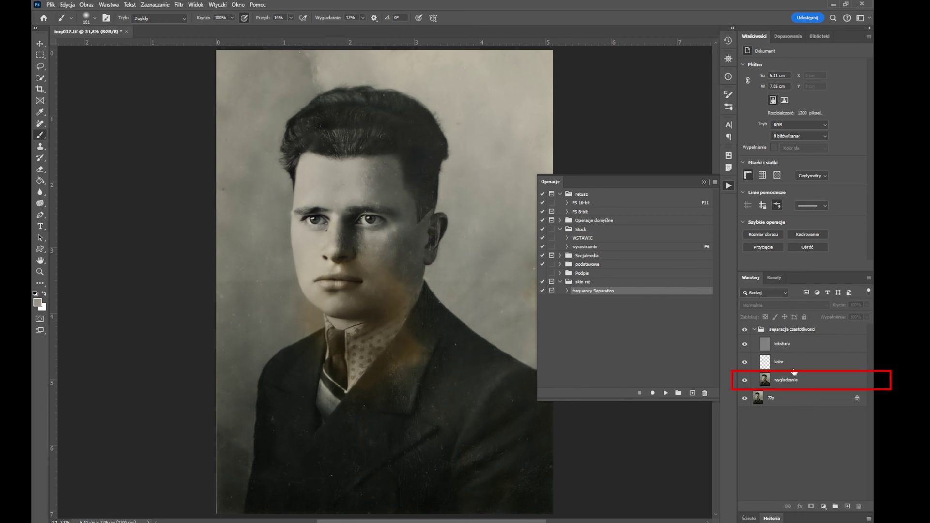
- On the wygladzanie layer, lasso the background around the man's head and shoulders
left_click(794, 383)
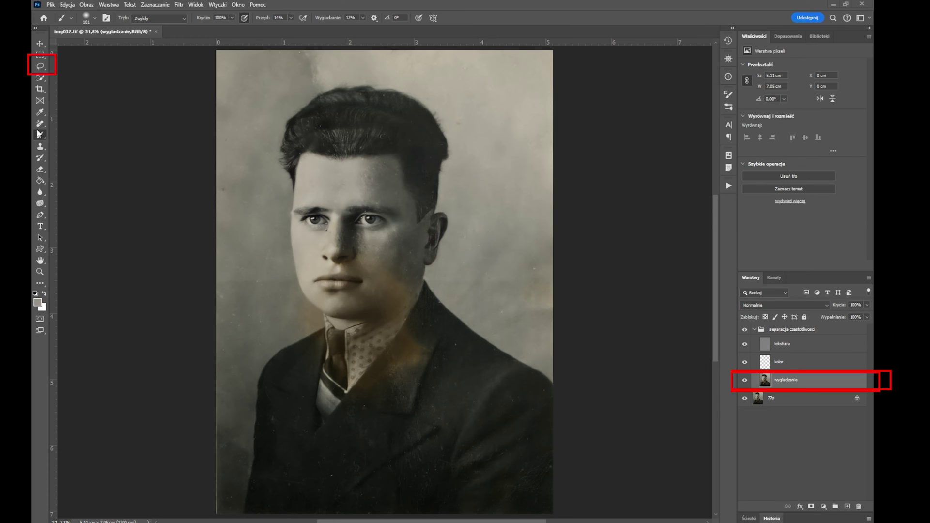
left_click(41, 67)
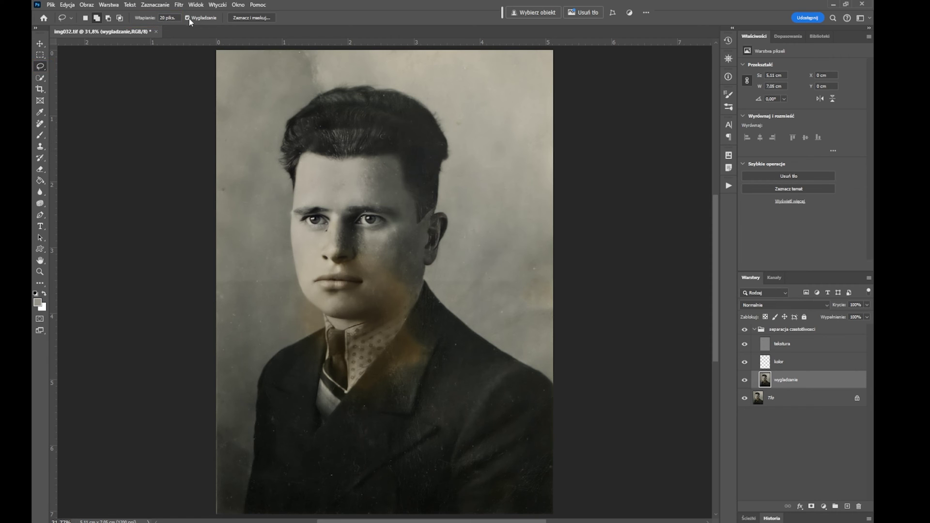
mouse_move(552, 373)
left_mouse_down()
mouse_move(473, 321)
mouse_move(429, 276)
mouse_move(456, 232)
mouse_move(453, 150)
mouse_move(570, 258)
mouse_move(565, 369)
left_mouse_up()
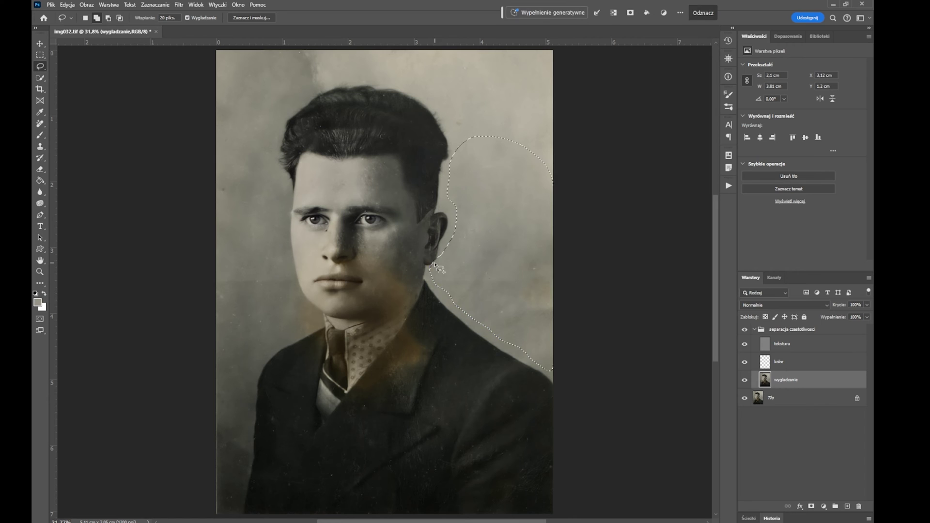
mouse_move(553, 168)
left_mouse_down()
mouse_move(458, 129)
mouse_move(552, 167)
left_mouse_up()
left_click_drag(217, 92, 233, 508)
left_click_drag(299, 103, 316, 322)
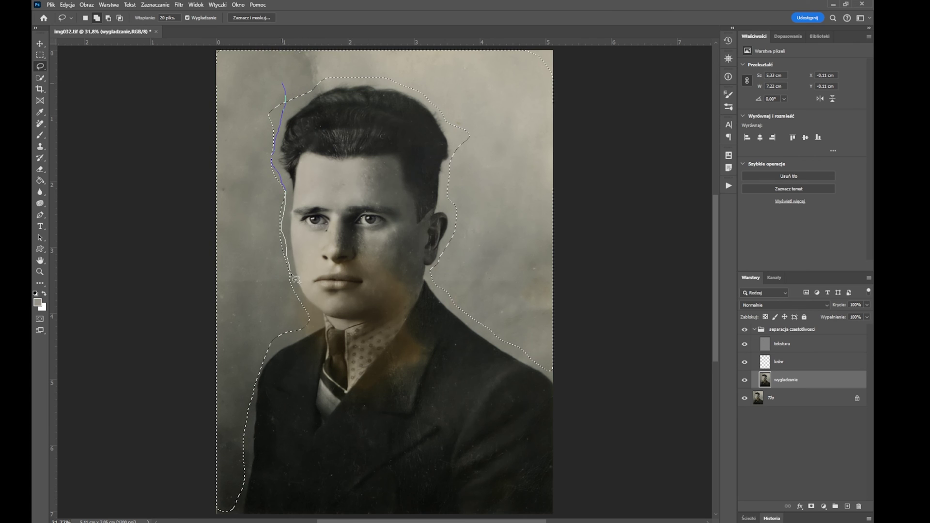
left_click_drag(468, 160, 448, 121)
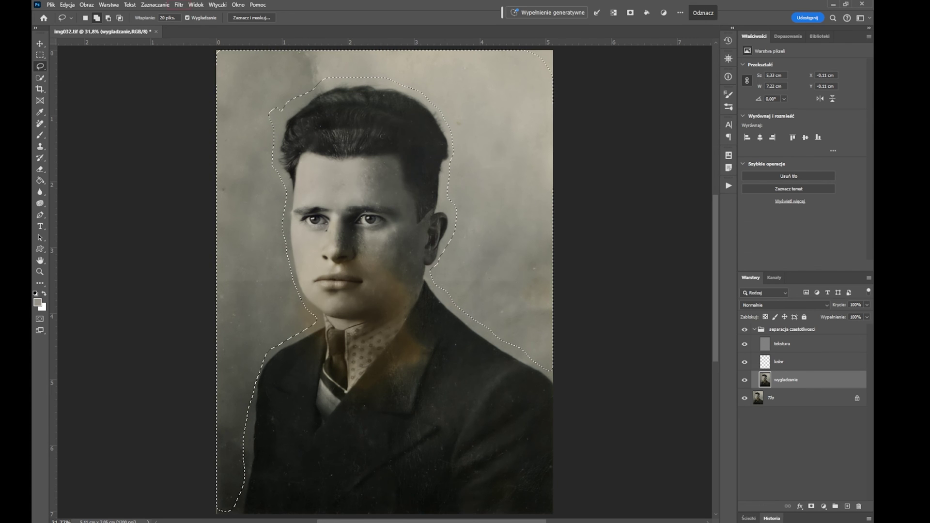
- Blur the selected background with a radius 30 Gaussian Blur, then deselect
left_click(178, 5)
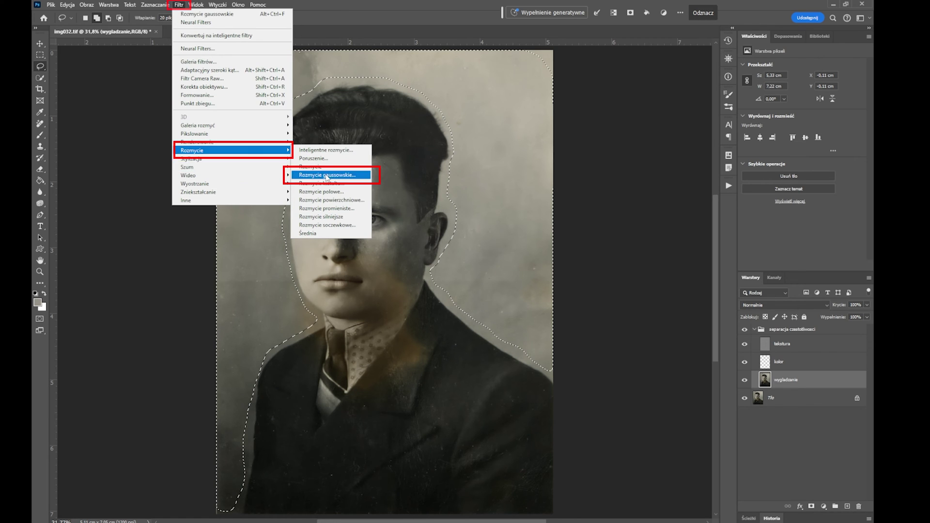
left_click(332, 177)
left_click_drag(552, 148, 558, 148)
type("30")
left_click(643, 30)
left_click(155, 4)
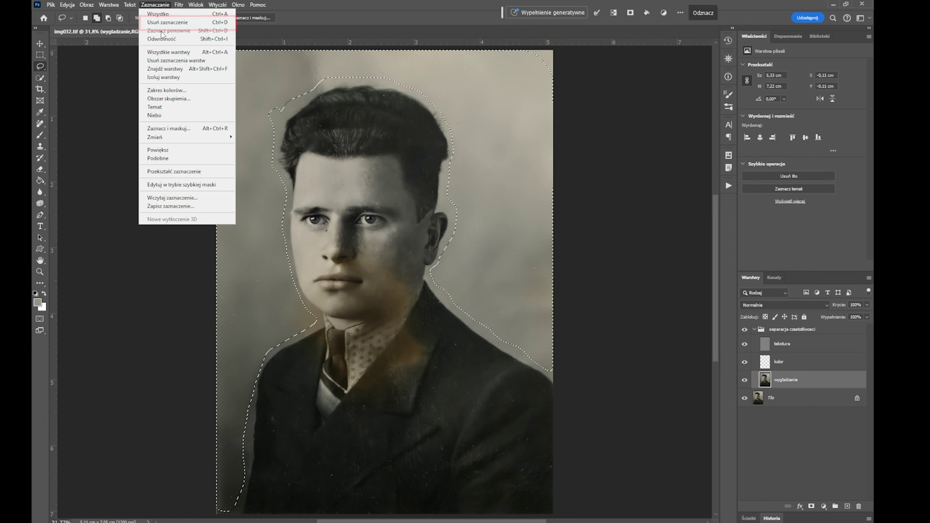
left_click(162, 23)
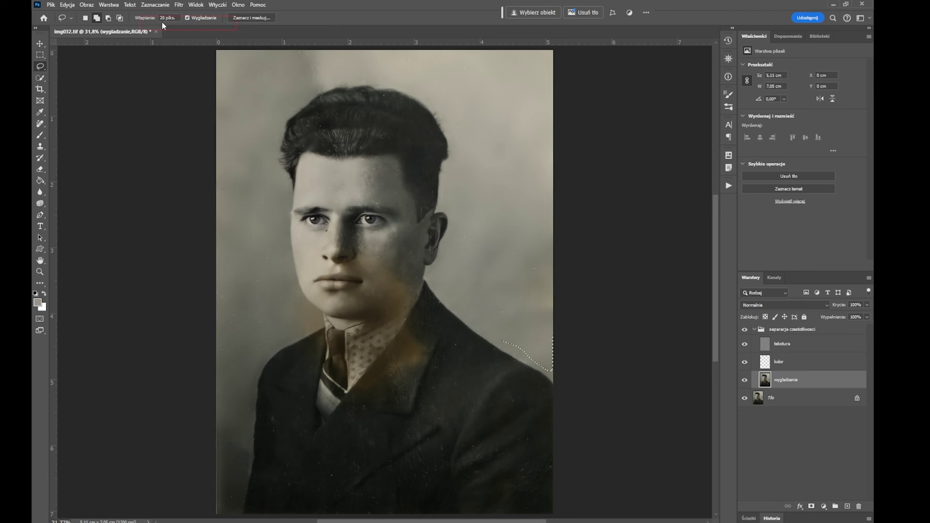
left_click(799, 345)
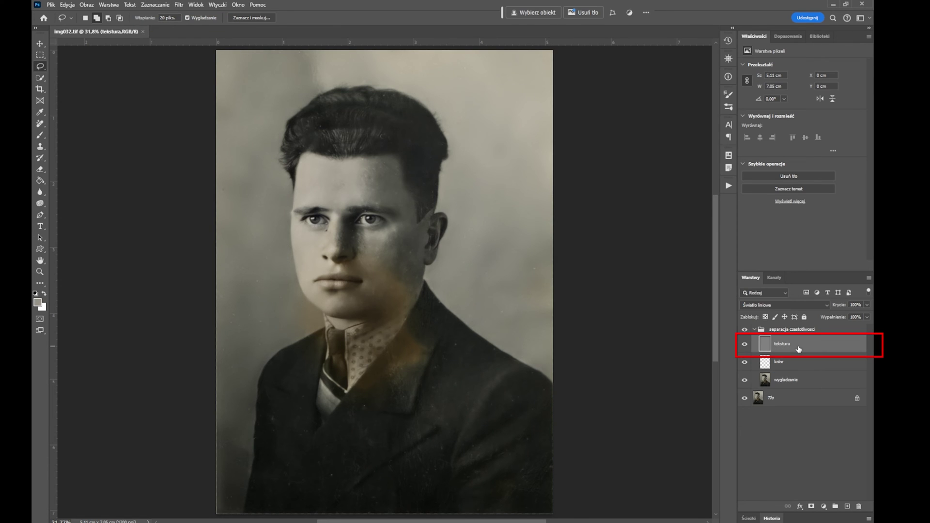
- Set up the Clone Stamp sampling Current Layer, with a clean source and 56 px size
left_click(41, 148)
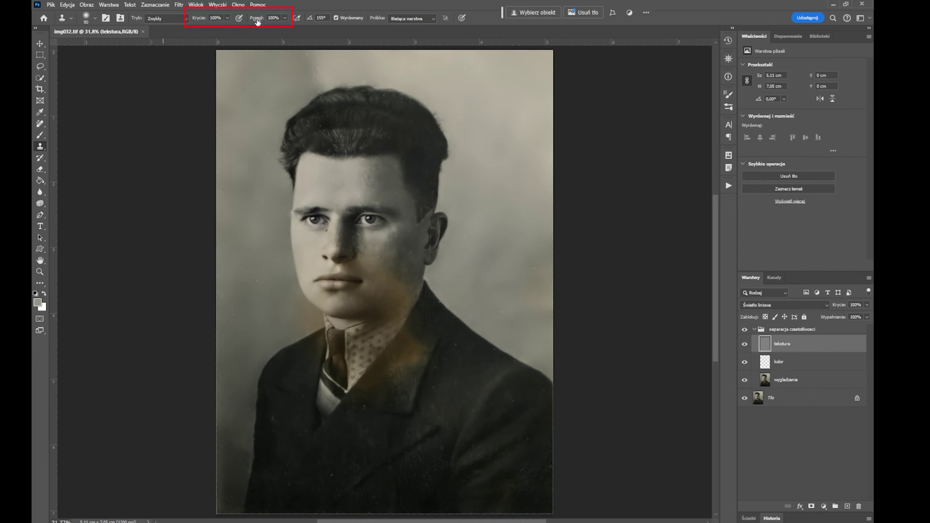
left_click(432, 19)
left_click(412, 29)
scroll(218, 51, "up", 5)
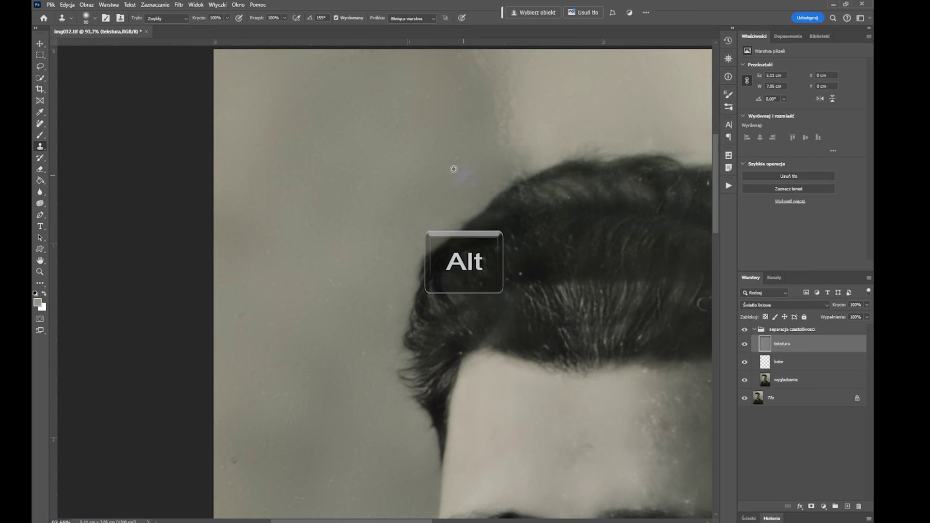
left_click(475, 166, "alt")
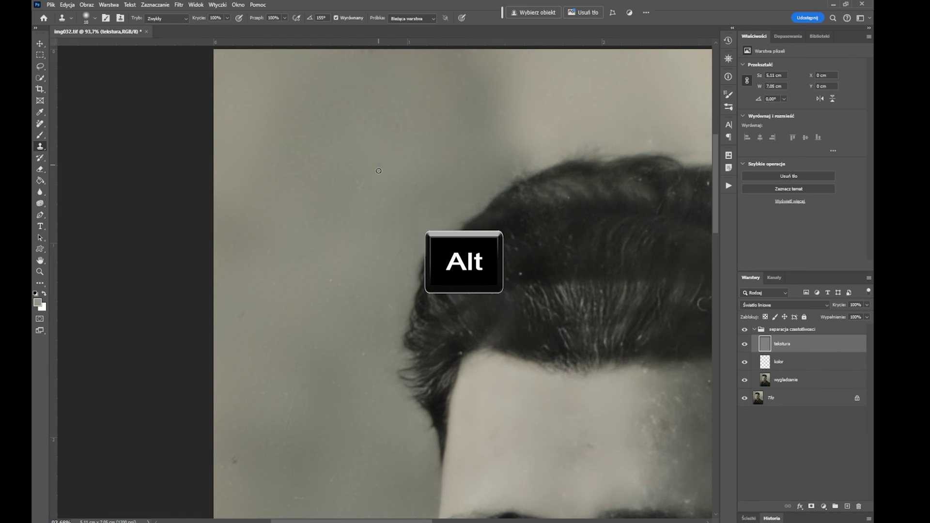
right_click(334, 315)
left_click_drag(319, 355, 323, 355)
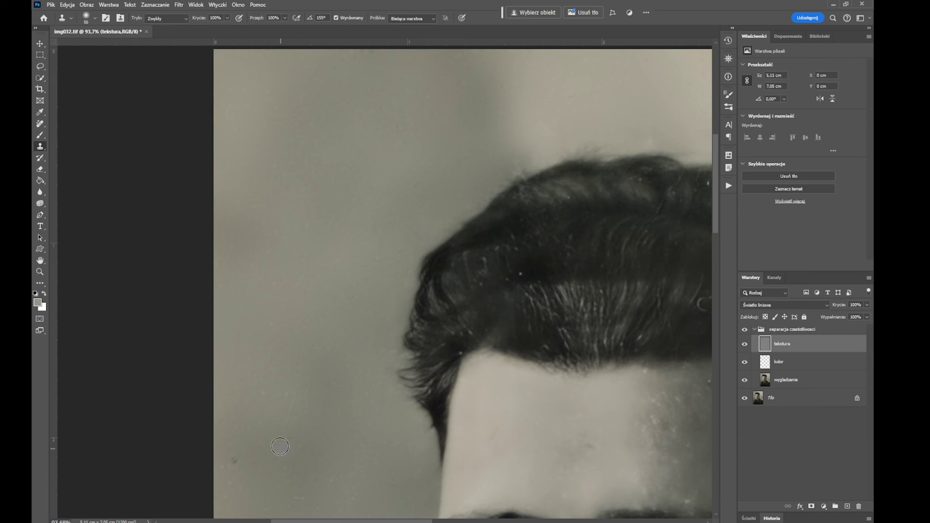
- Clone away dust specks left of the collar and a bright speck on the coat
left_click_drag(305, 391, 257, 372)
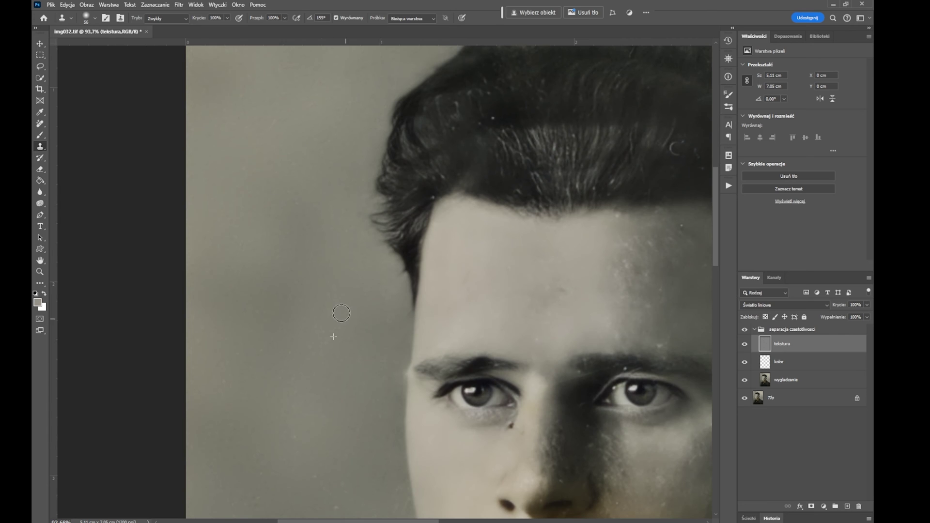
mouse_move(346, 490)
left_mouse_down()
mouse_move(313, 214)
mouse_move(393, 310)
left_mouse_up()
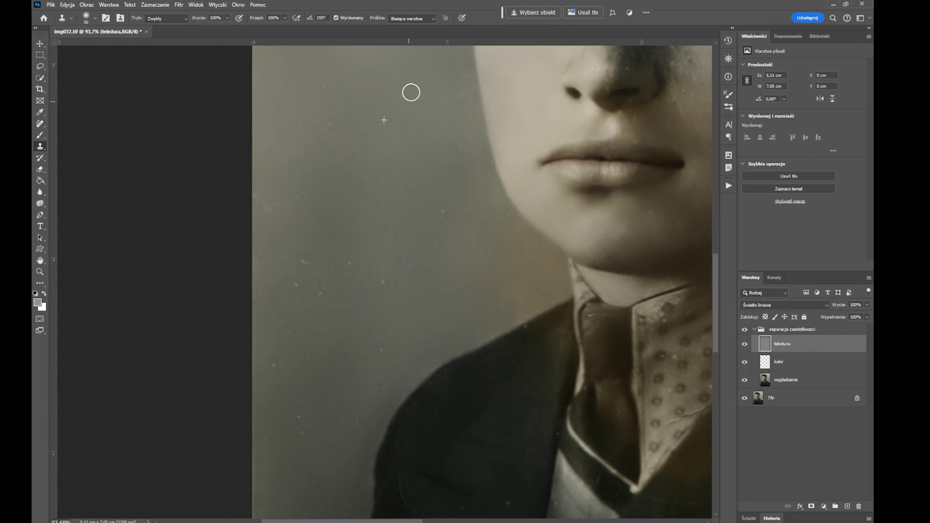
left_click(349, 263)
left_click(297, 289)
left_click(274, 366)
scroll(349, 225, "down", 2)
scroll(310, 339, "down", 8)
left_click(299, 360)
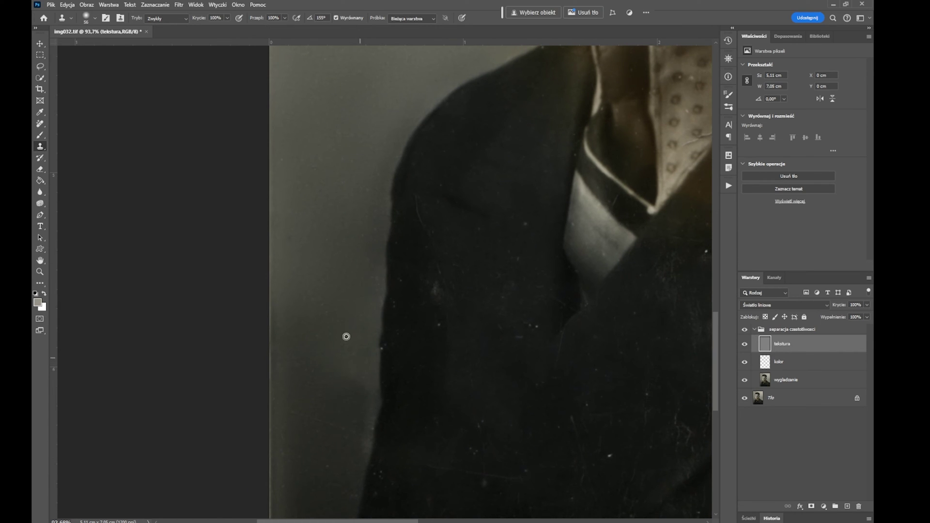
- Set a new clone source beside the ear, then fit the whole portrait in the window
key("space")
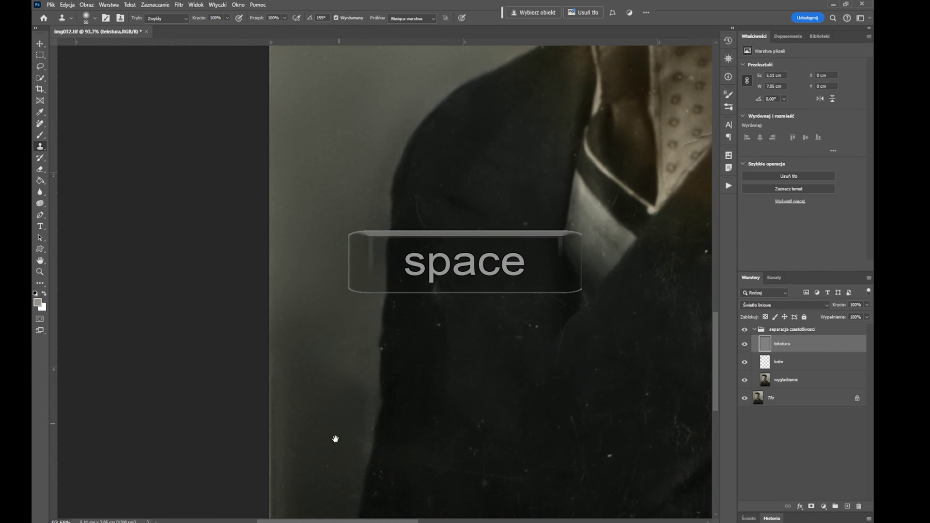
left_click_drag(335, 438, 341, 277)
left_click_drag(359, 170, 455, 317)
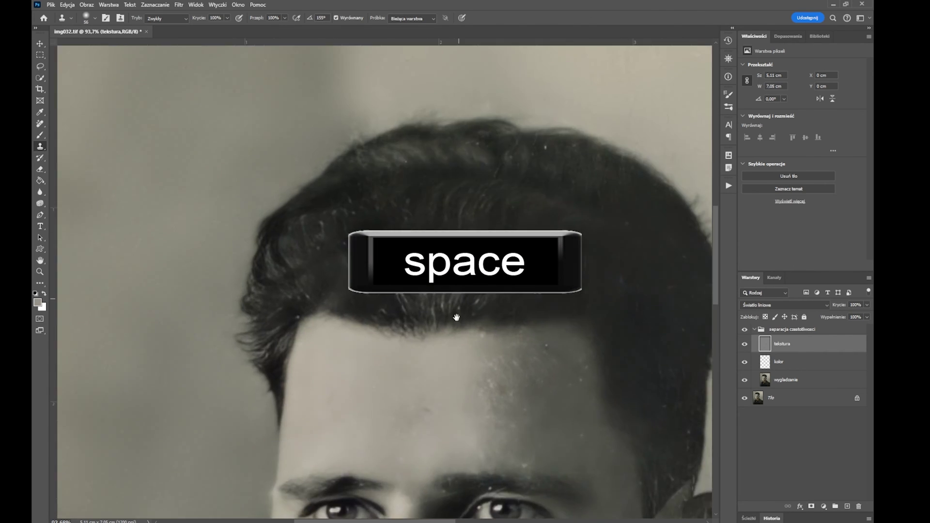
left_click_drag(557, 87, 513, 168)
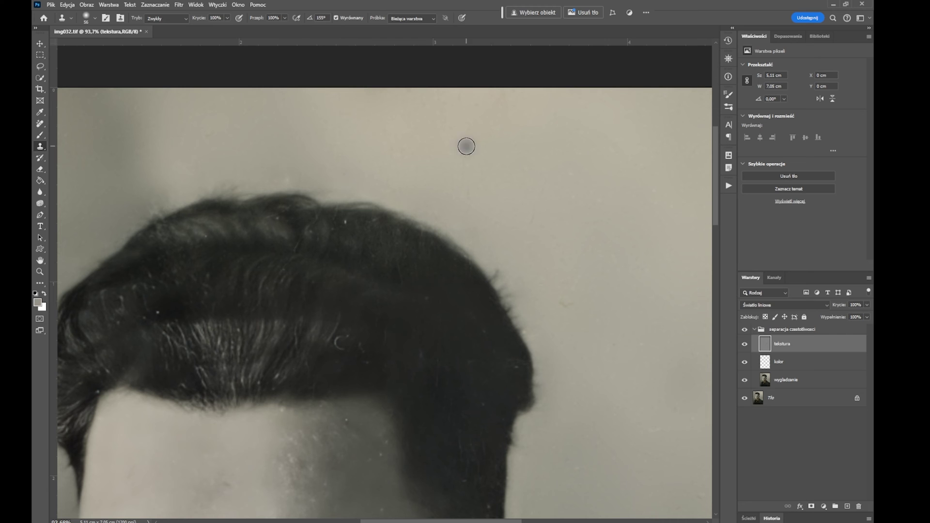
scroll(417, 194, "down", 5)
scroll(417, 194, "right", 5)
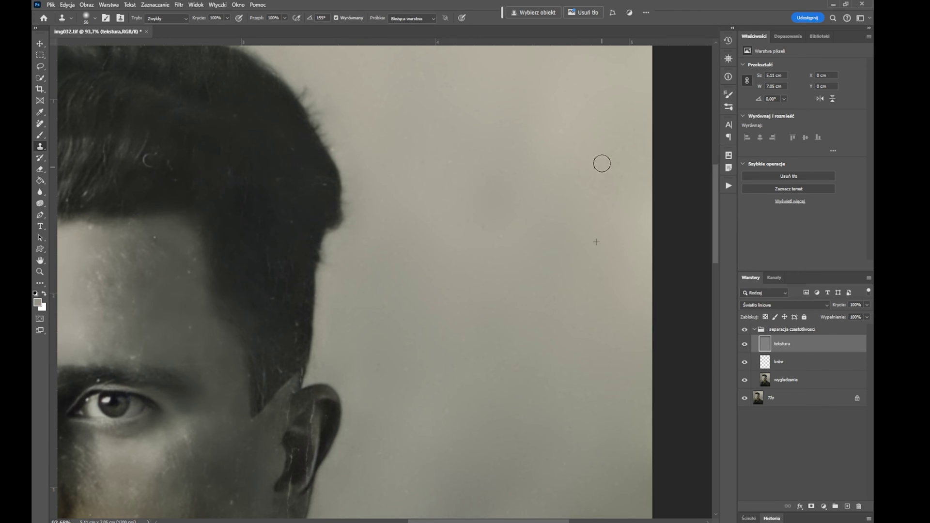
scroll(533, 145, "up", 5)
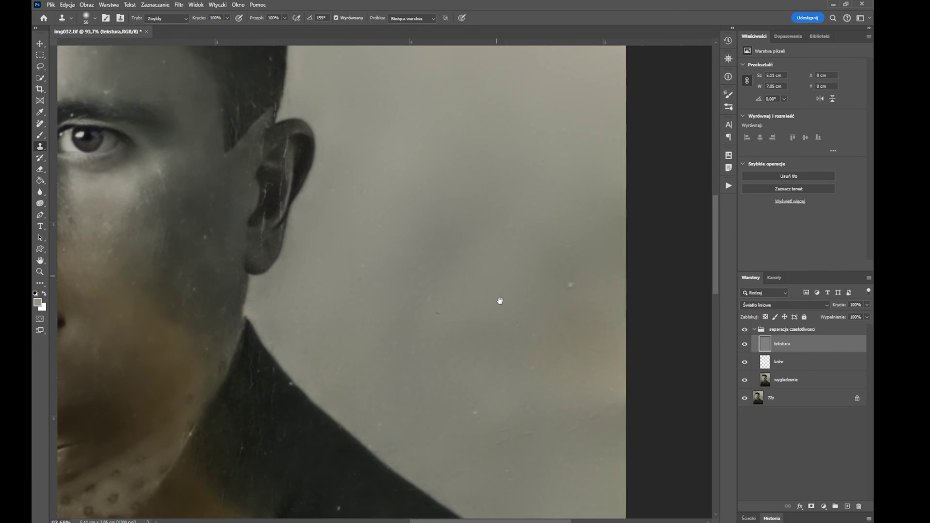
scroll(450, 252, "down", 5)
scroll(499, 300, "right", 1)
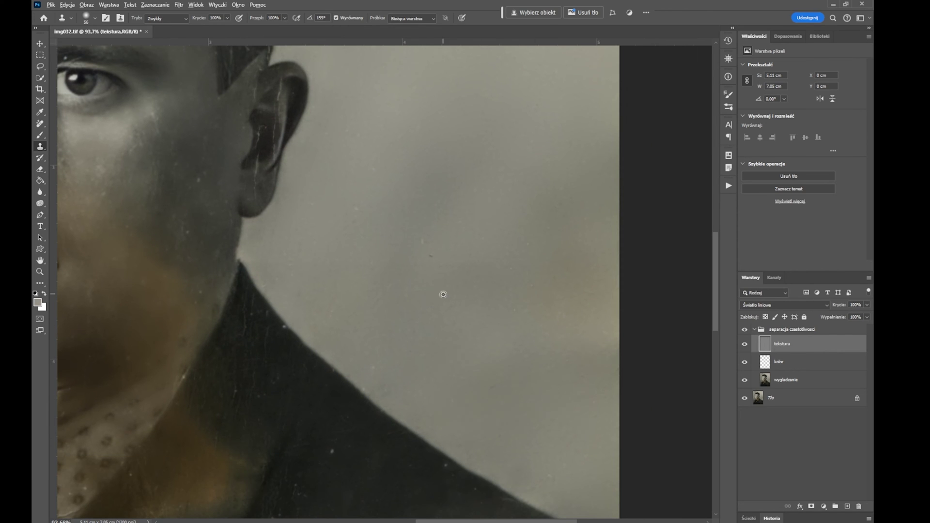
left_click(482, 426, "alt")
key("ctrl+0")
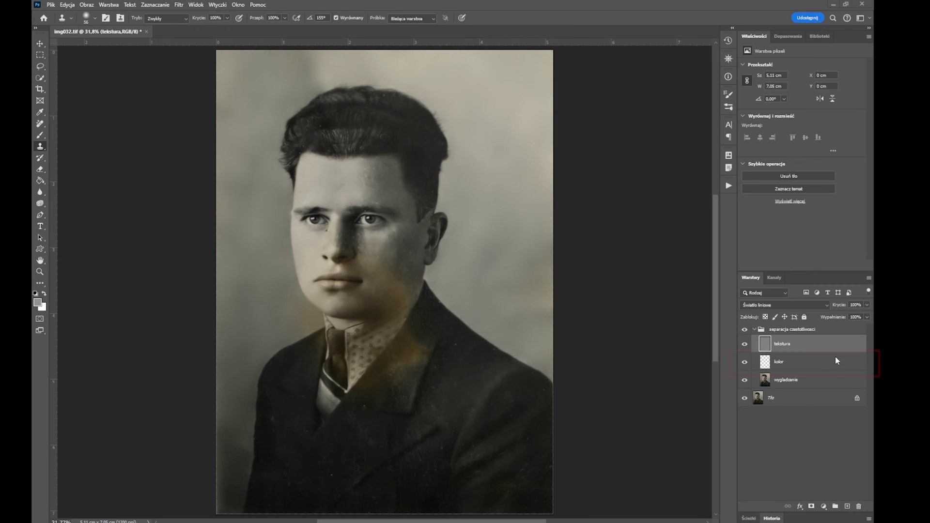
- On the kolor layer, enlarge the soft brush and adjust its flow
left_click(802, 364)
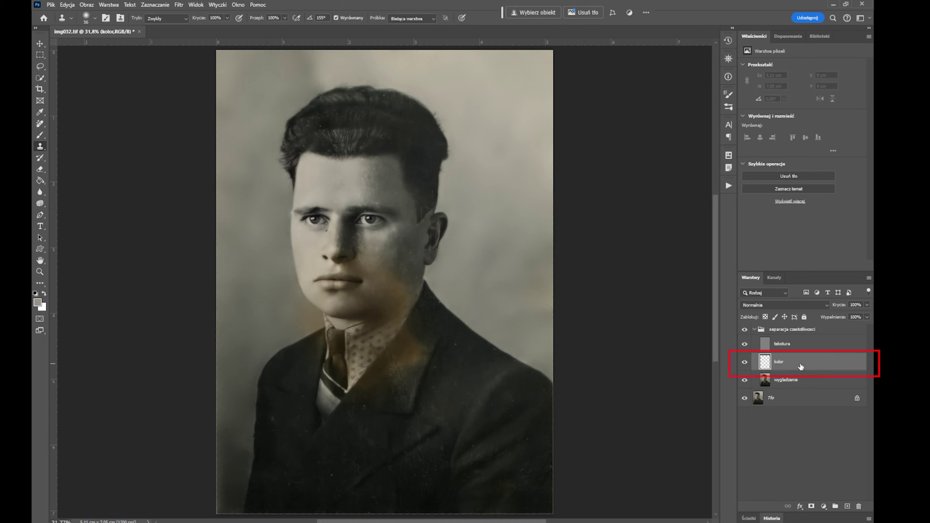
key("b")
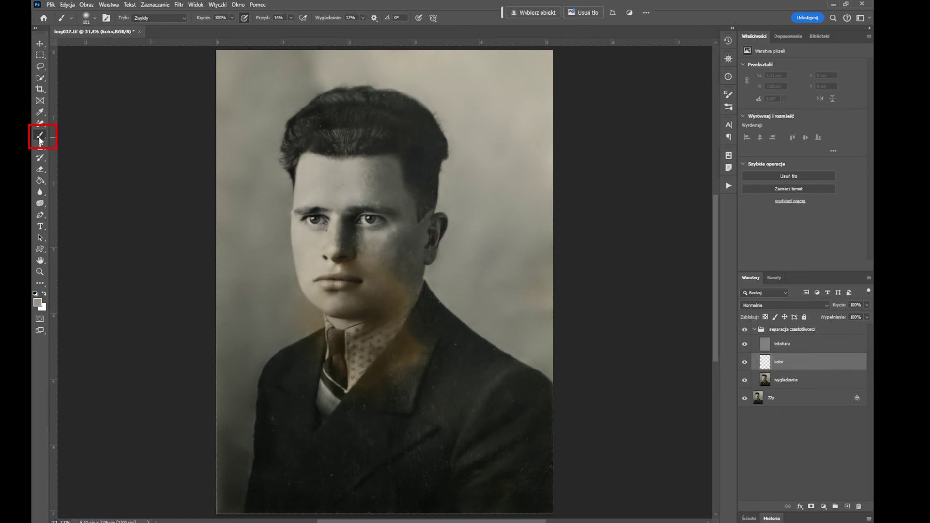
right_click(375, 203)
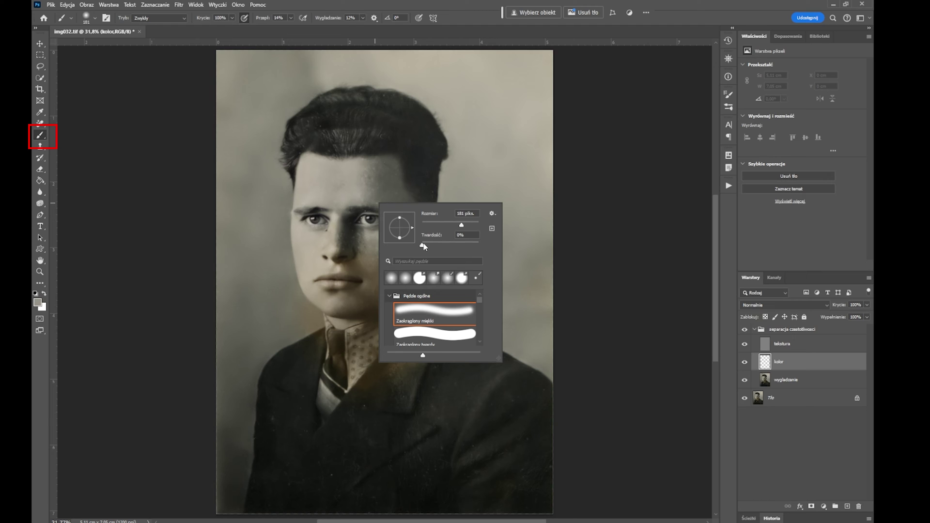
left_click_drag(463, 225, 464, 224)
left_click(291, 18)
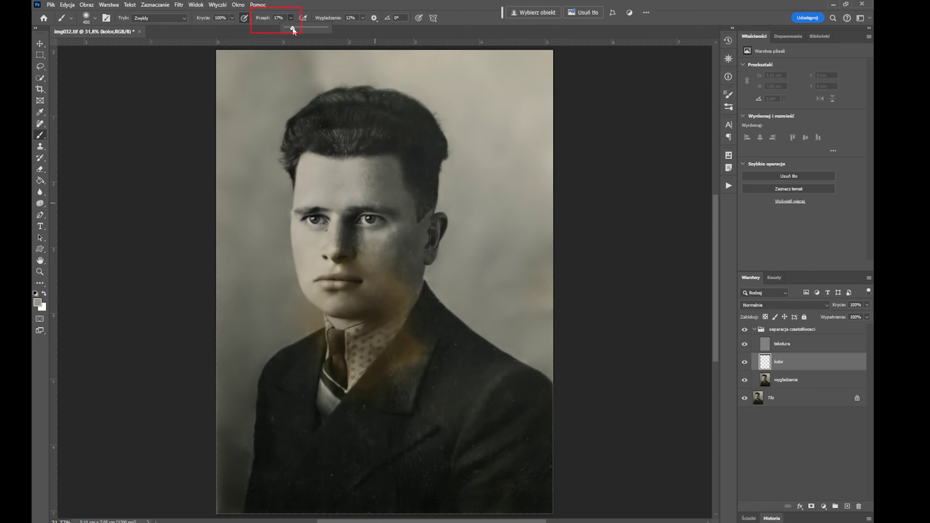
key("alt")
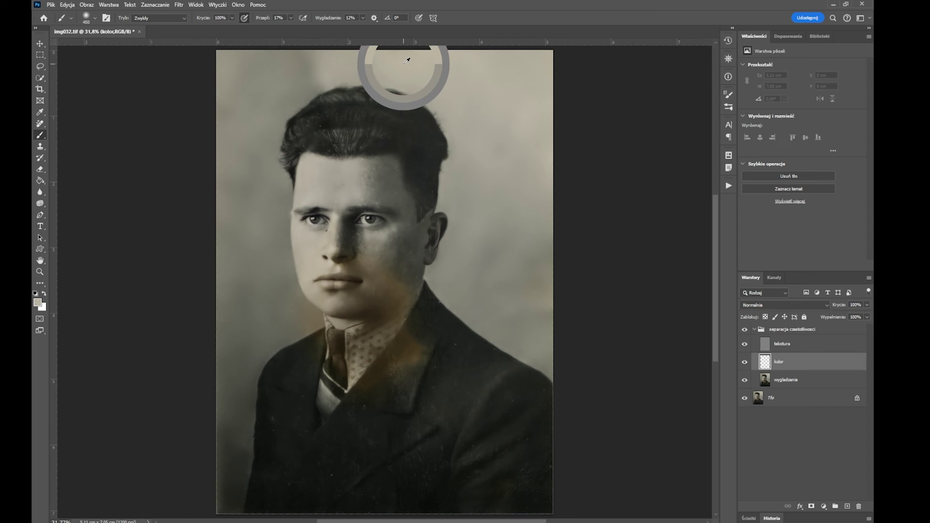
- Paint sampled background tones right of the head, near the ear, right edge and top-left
left_click_drag(473, 106, 527, 158)
left_click(468, 196, "alt")
left_click_drag(477, 192, 486, 225)
left_click(488, 270, "alt")
mouse_move(556, 294)
left_mouse_down()
mouse_move(547, 301)
mouse_move(509, 263)
left_mouse_up()
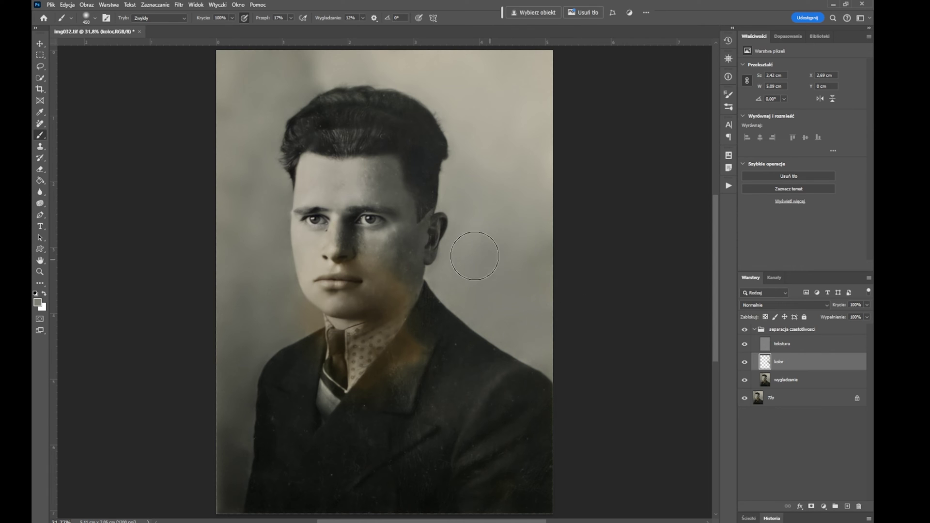
left_click(540, 290, "alt")
left_click_drag(321, 58, 274, 67)
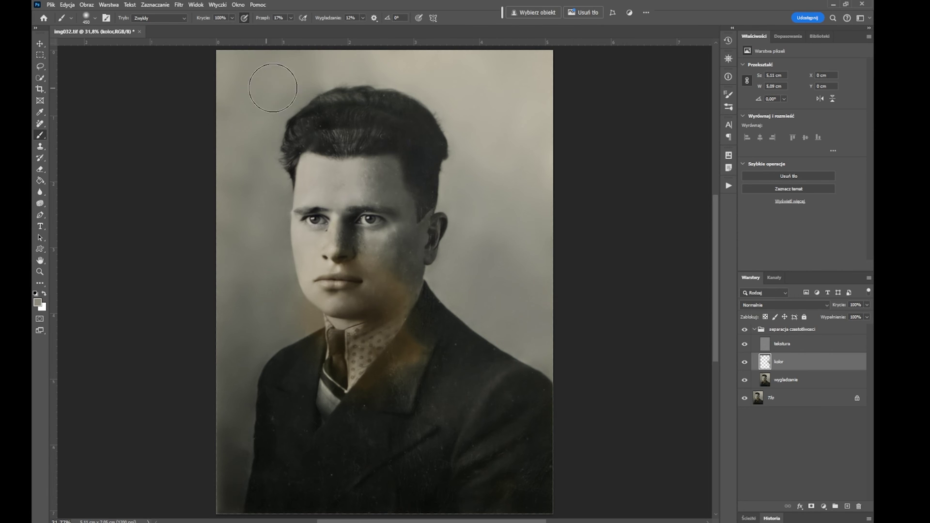
- Sample a tone with the Eyedropper and paint it along the portrait's lower-left edge
left_click(40, 112)
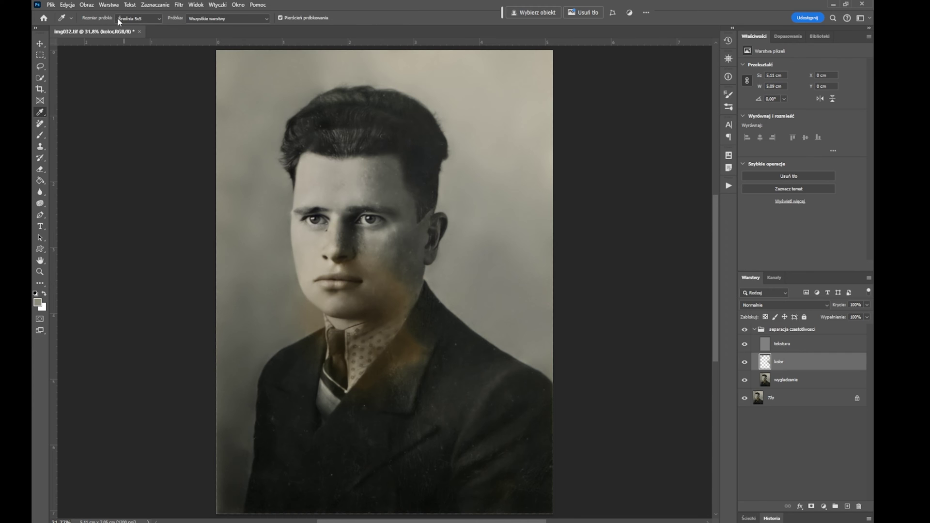
left_click(161, 22)
key("b")
left_click_drag(269, 312, 224, 373)
left_click(251, 342, "alt")
left_click_drag(216, 505, 222, 505)
- Resize the brush, sample another tone, and set the brush to a very large size
right_click(261, 322)
left_click(281, 303, "alt")
left_click(286, 319, "alt")
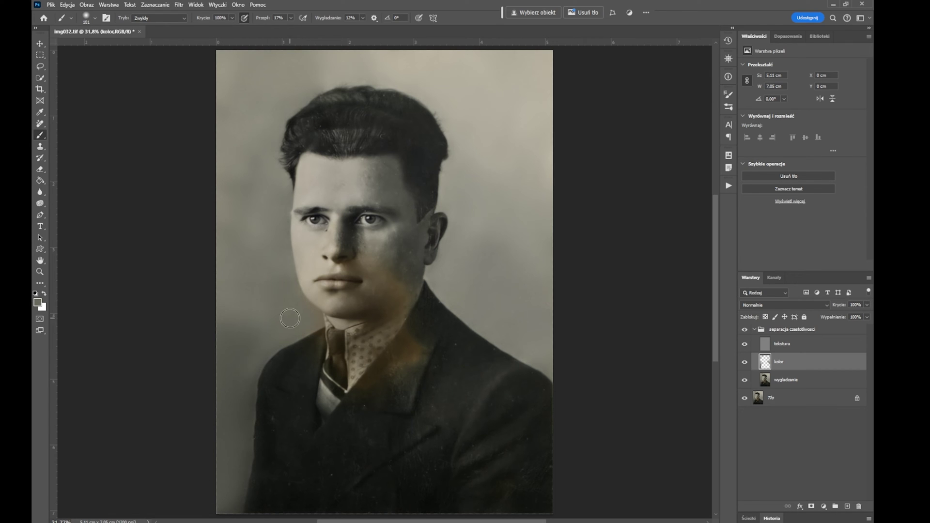
key("bracketright")
key("bracketright")
key("bracketright")
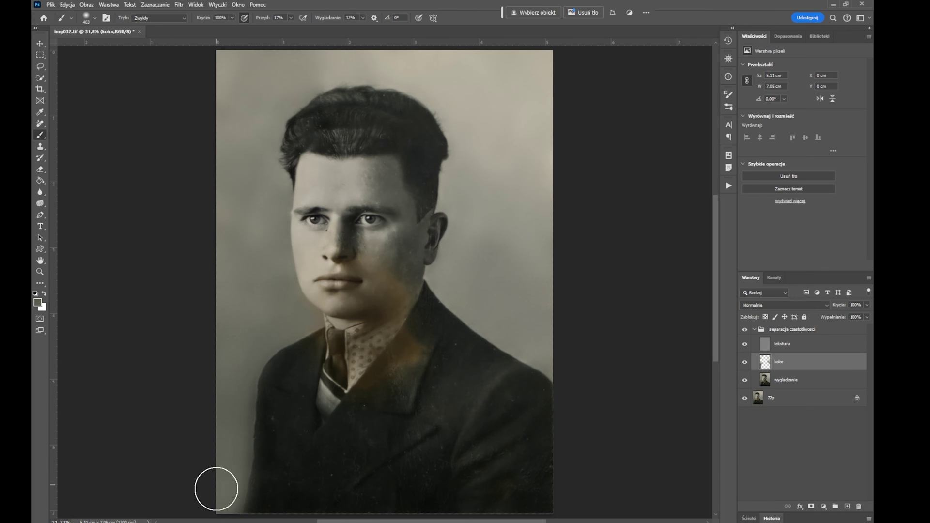
right_click(501, 97)
right_click(507, 123)
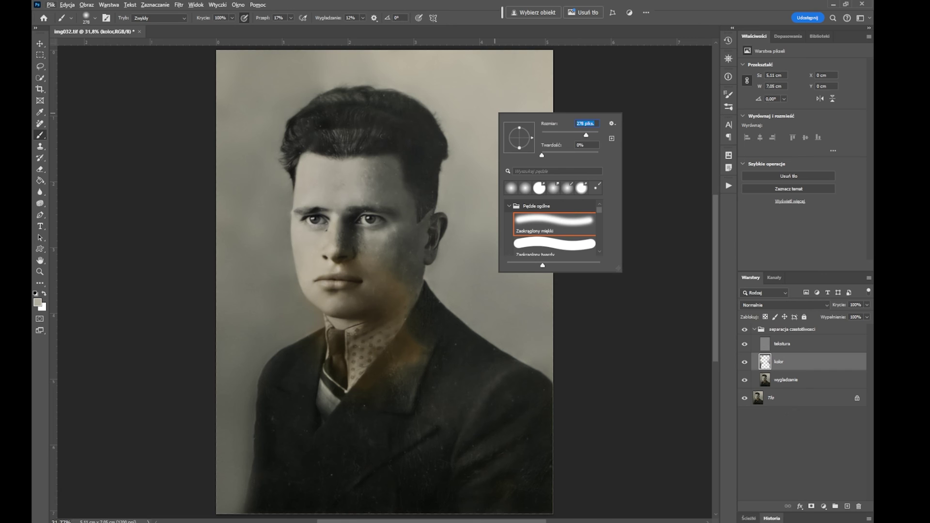
right_click(303, 84)
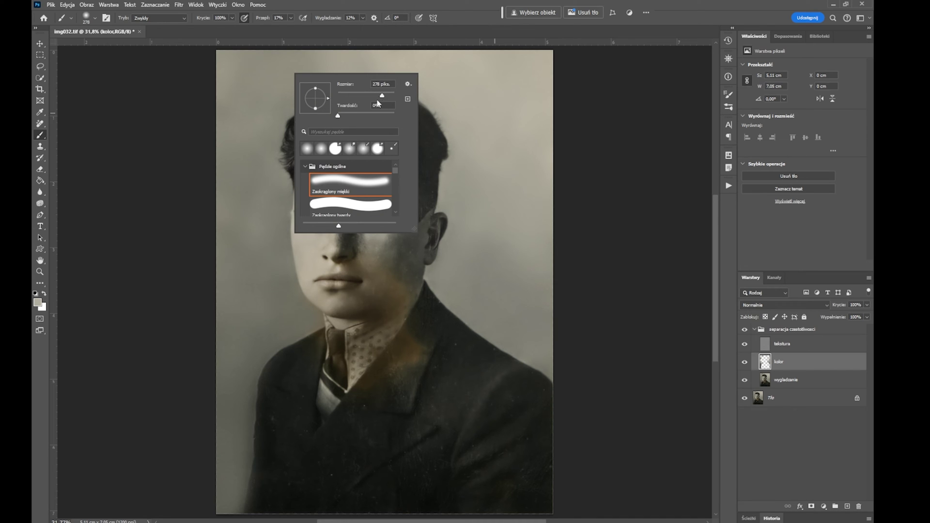
key("Escape")
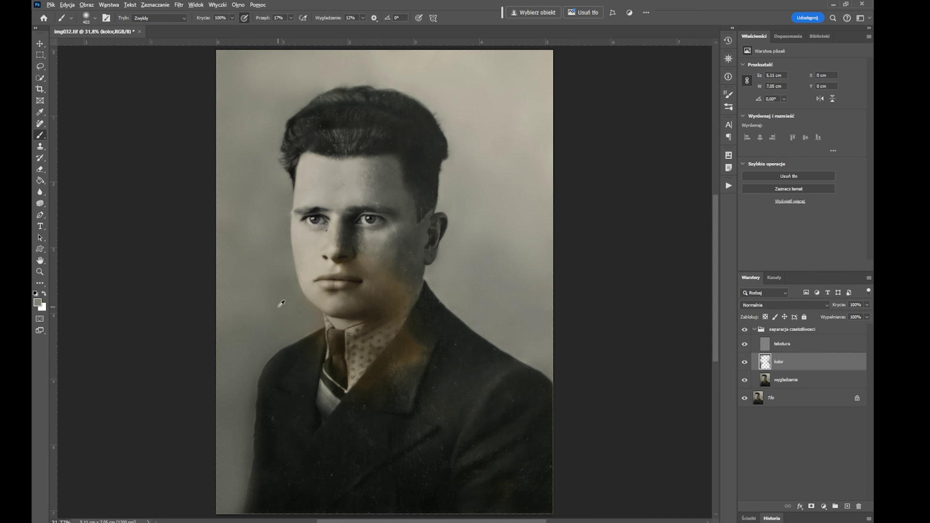
right_click(238, 290)
left_click_drag(310, 312, 332, 314)
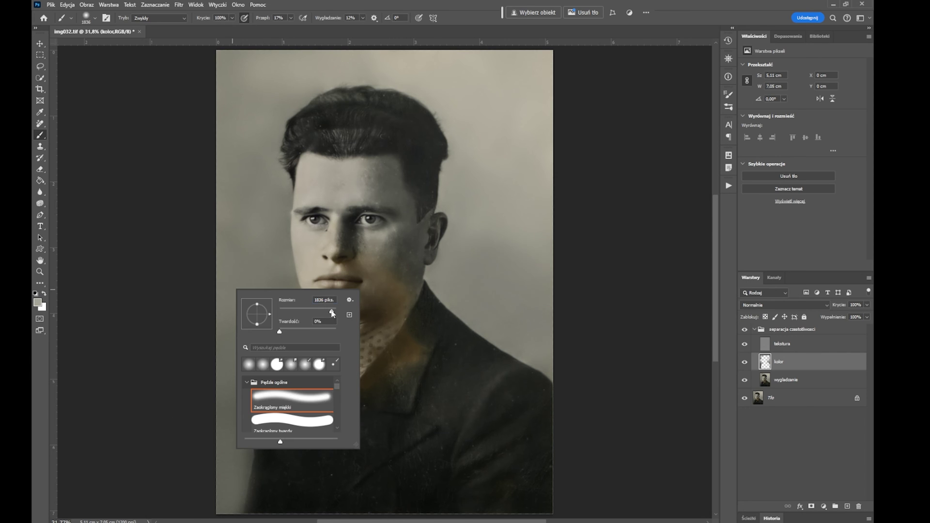
key("Return")
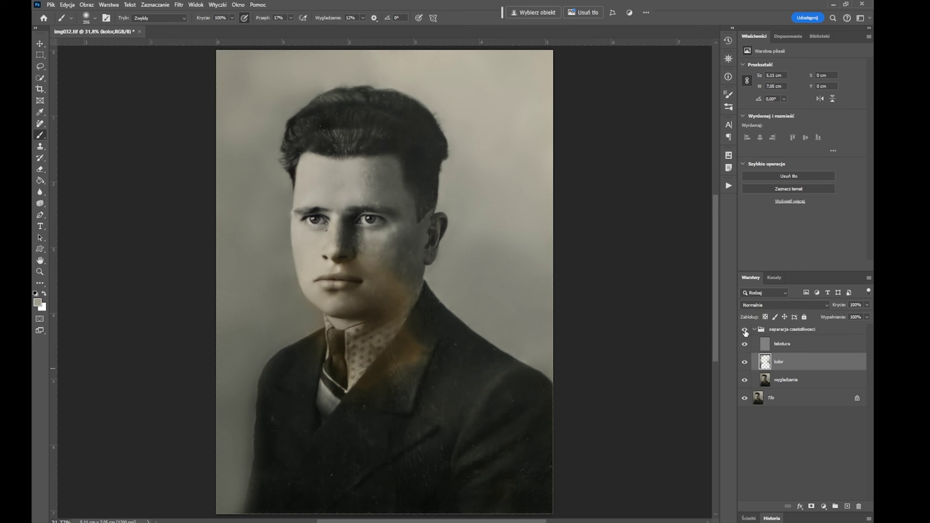
left_click(744, 330)
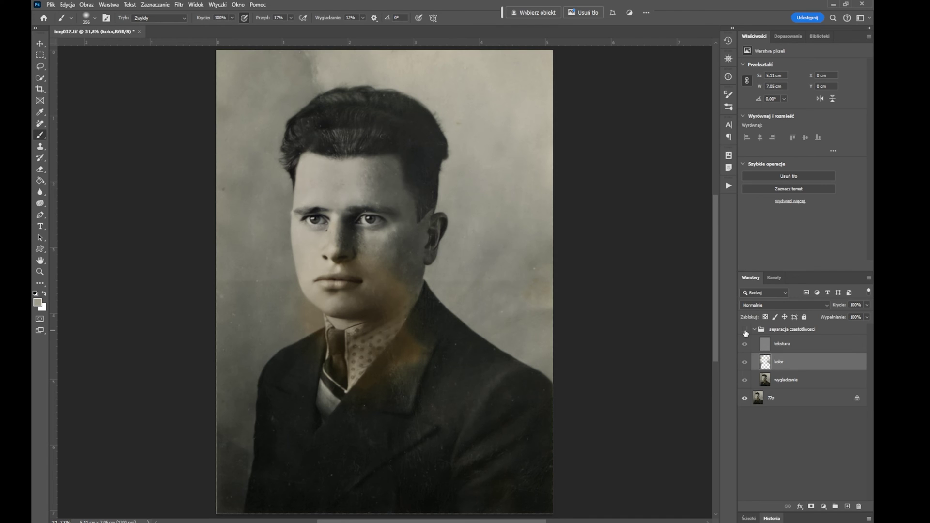
left_click(745, 330)
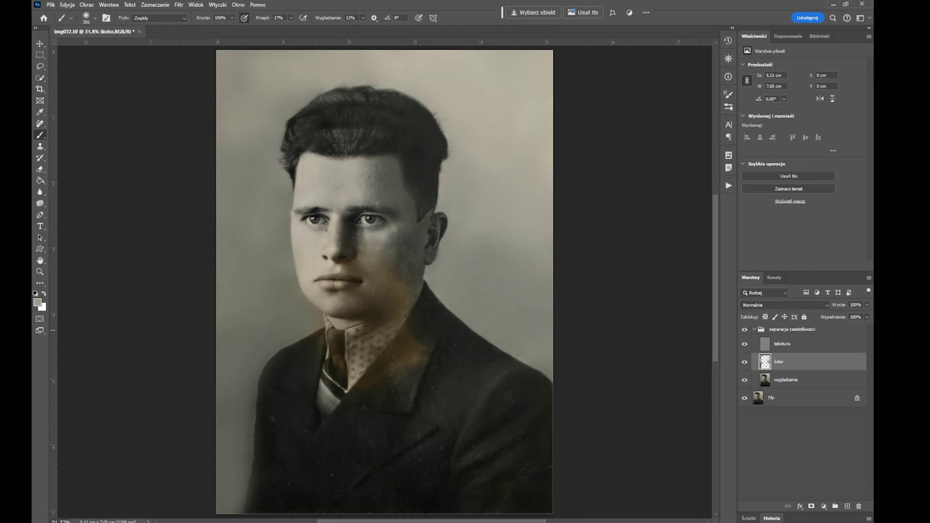
key("g")
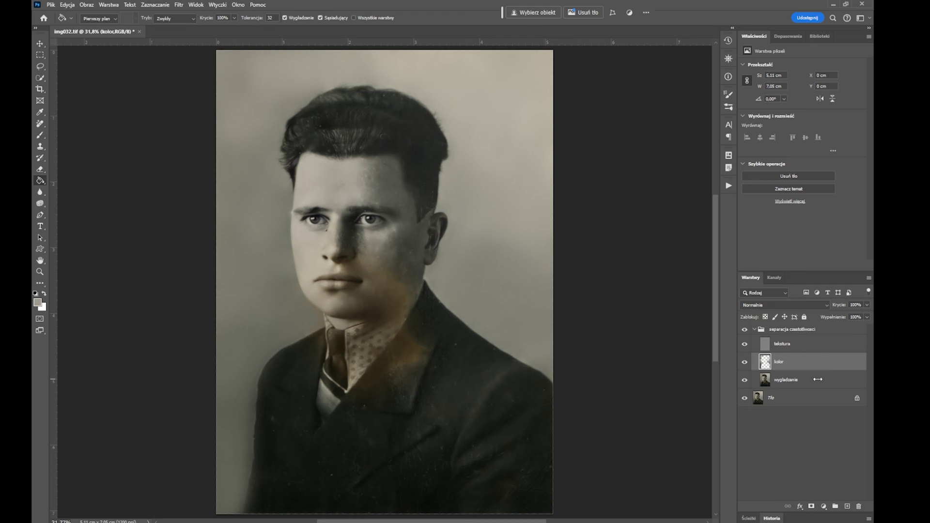
left_click(808, 380)
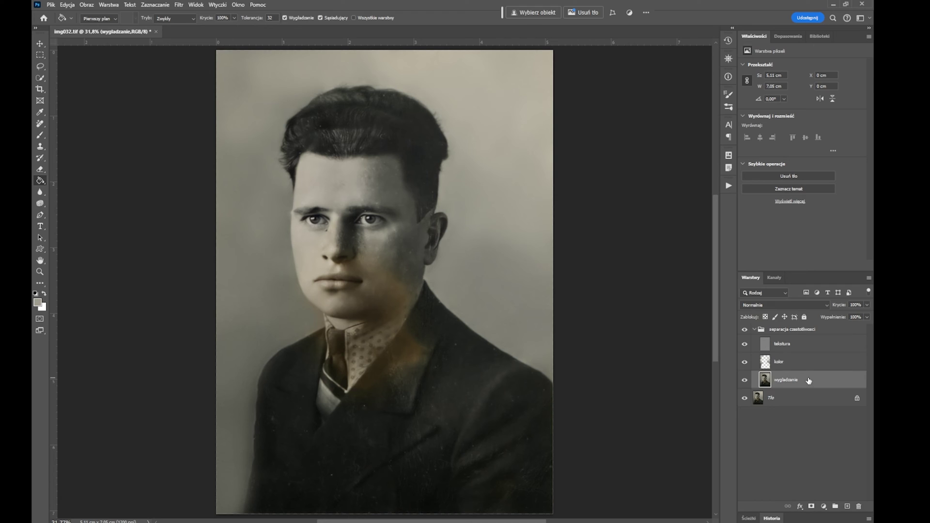
- Lasso the forehead, cheeks, jaw, jacket and shoulder areas on the smoothing layer
left_click(39, 69)
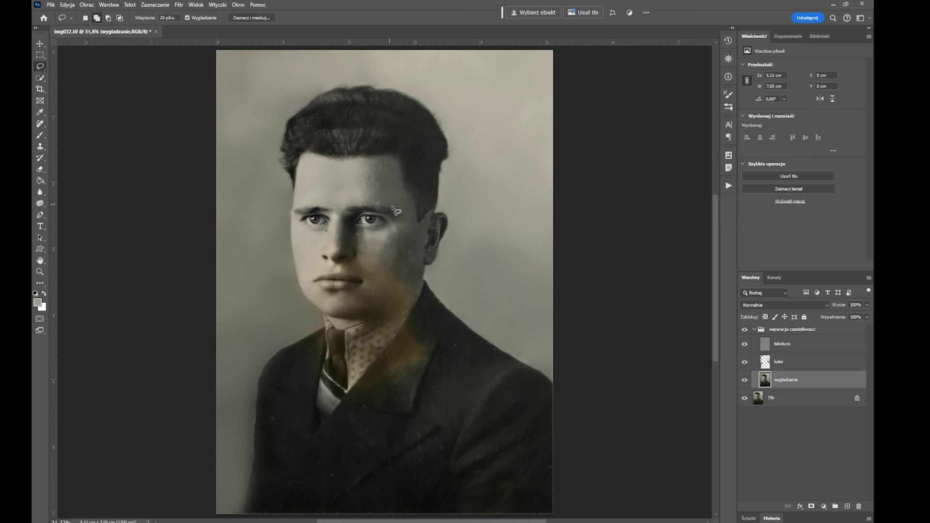
mouse_move(399, 207)
left_mouse_down()
mouse_move(369, 202)
mouse_move(399, 203)
mouse_move(400, 238)
left_mouse_up()
mouse_move(410, 281)
left_mouse_down()
mouse_move(429, 232)
mouse_move(409, 283)
left_mouse_up()
mouse_move(321, 303)
left_mouse_down()
mouse_move(295, 254)
mouse_move(312, 290)
left_mouse_up()
mouse_move(374, 426)
left_mouse_down()
mouse_move(355, 413)
mouse_move(419, 387)
left_mouse_up()
mouse_move(426, 419)
left_mouse_down()
mouse_move(486, 382)
mouse_move(452, 424)
left_mouse_up()
left_click_drag(397, 473, 448, 511)
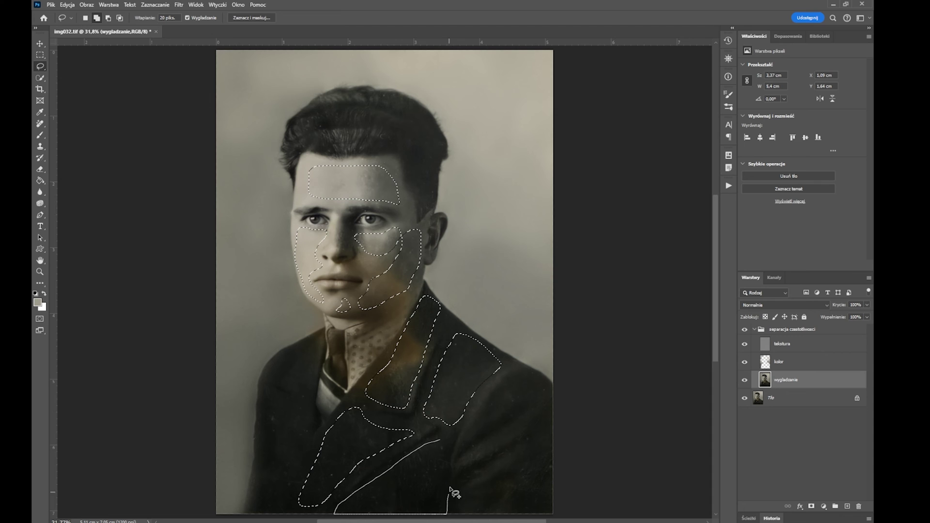
- Add more jacket areas, the collar and the nose to the selection
left_click_drag(528, 382, 472, 436)
mouse_move(470, 458)
left_mouse_down()
mouse_move(546, 420)
mouse_move(472, 460)
left_mouse_up()
left_click_drag(543, 450, 467, 499)
mouse_move(271, 364)
left_mouse_down()
mouse_move(274, 374)
mouse_move(272, 365)
left_mouse_up()
left_click_drag(339, 358, 340, 374)
left_click_drag(342, 218, 345, 248)
- Apply a Gaussian Blur to the selected skin and jacket areas, then deselect
left_click(179, 5)
left_click(346, 189)
left_click_drag(546, 144, 555, 148)
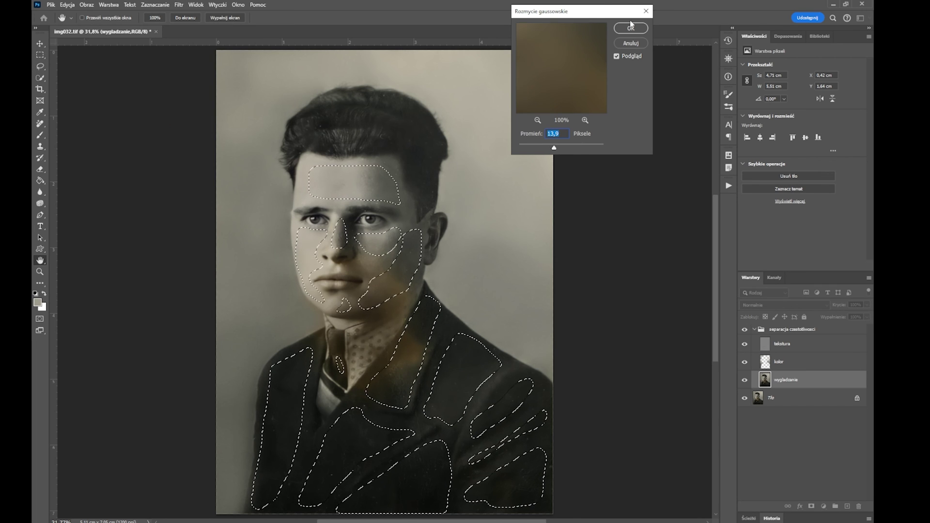
key("Return")
key("ctrl+shift+d")
left_click(155, 4)
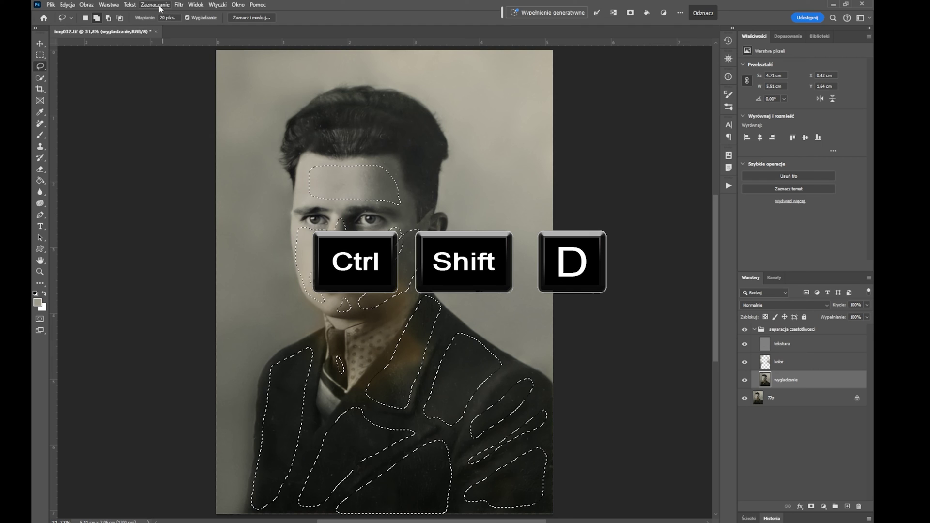
left_click(158, 22)
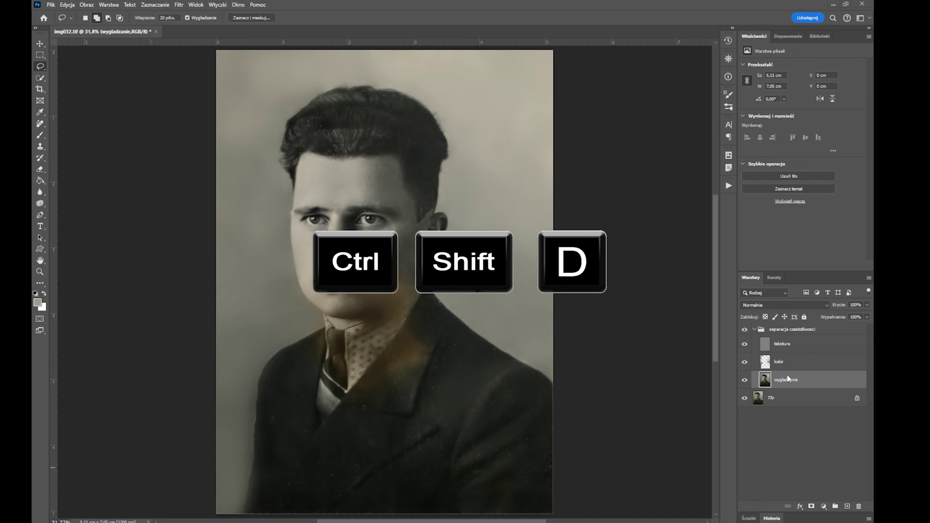
left_click(798, 344)
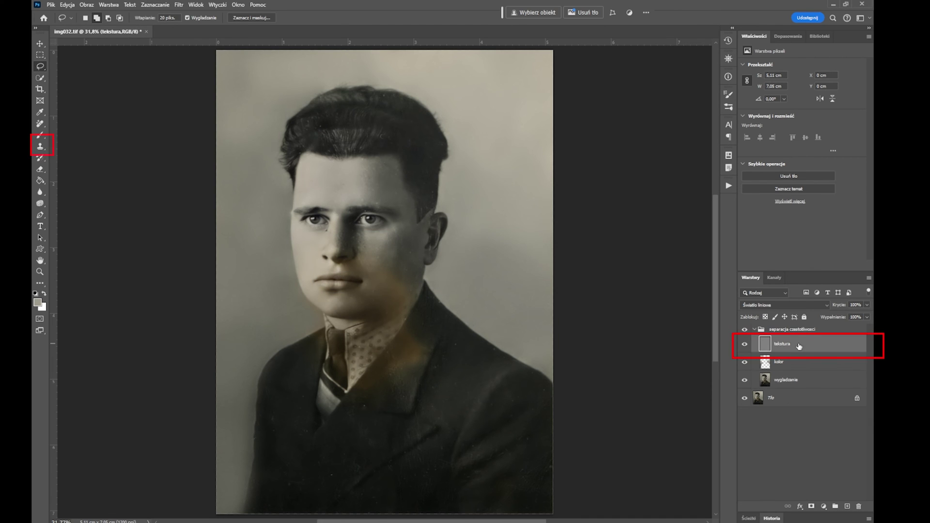
- Zoom in on the face and clone away blemishes and dust specks on the forehead
left_click(40, 147)
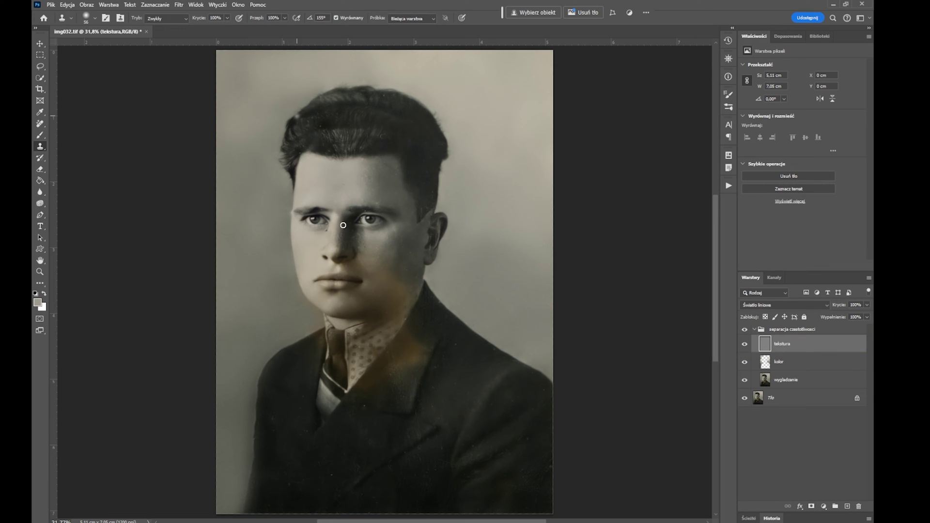
left_click(40, 272)
left_click(342, 236)
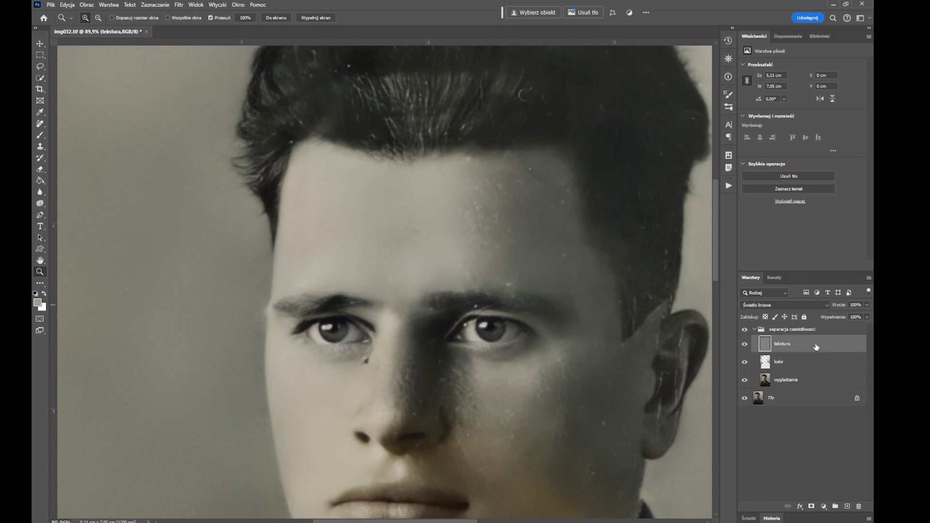
key("s")
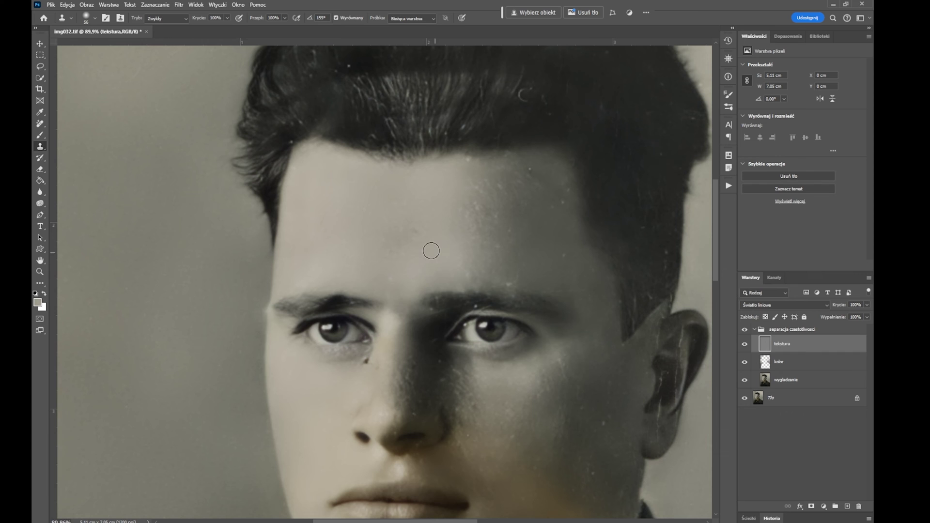
left_click(394, 261)
left_click_drag(474, 165, 484, 184)
left_click_drag(530, 170, 535, 202)
left_click(489, 236)
- Resize the Clone Stamp brush, first smaller and then slightly larger
right_click(507, 355)
scroll(527, 461, "down", 3)
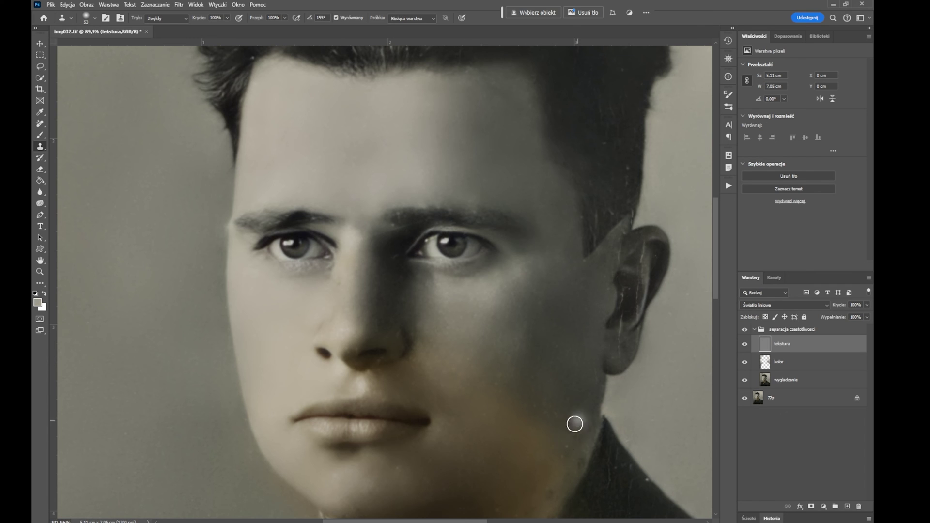
right_click(618, 250)
key("Return")
mouse_move(711, 266)
left_mouse_down()
mouse_move(623, 305)
mouse_move(620, 355)
left_mouse_up()
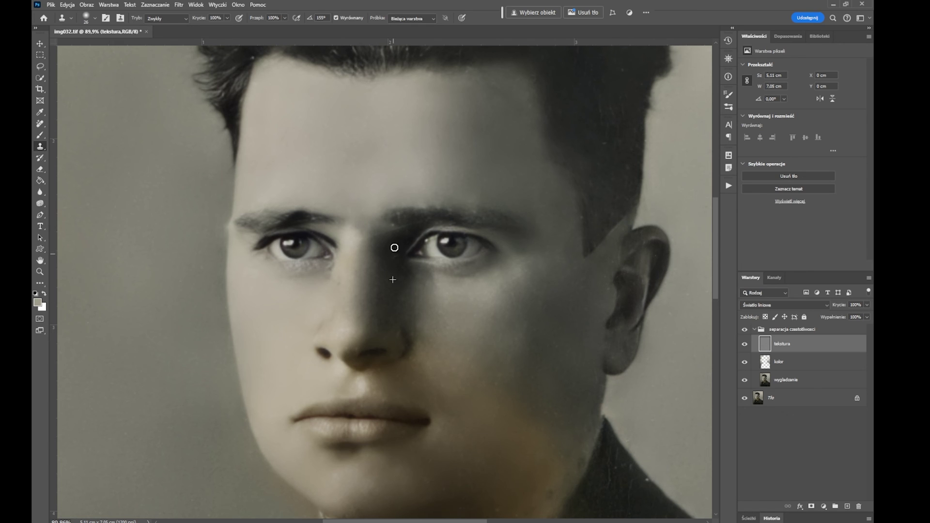
right_click(465, 363)
left_click_drag(542, 380, 552, 380)
key("Return")
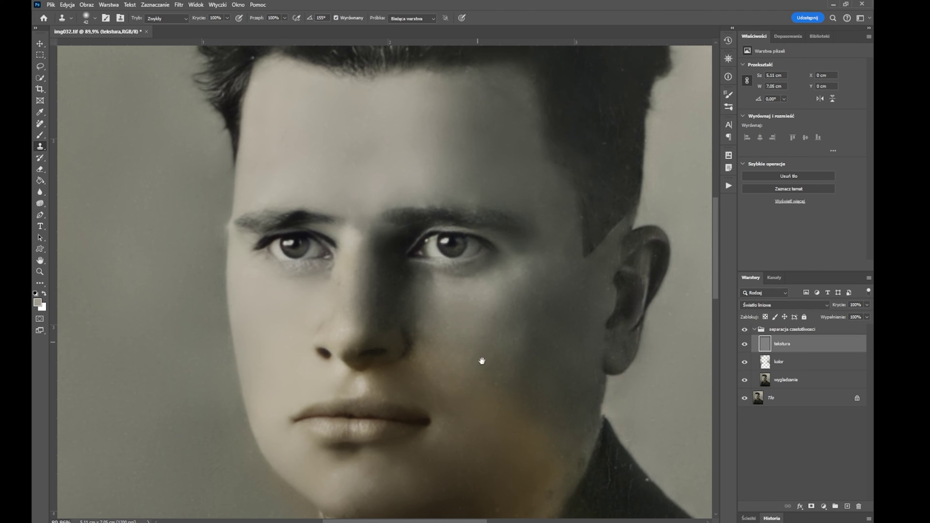
scroll(466, 299, "up", 4)
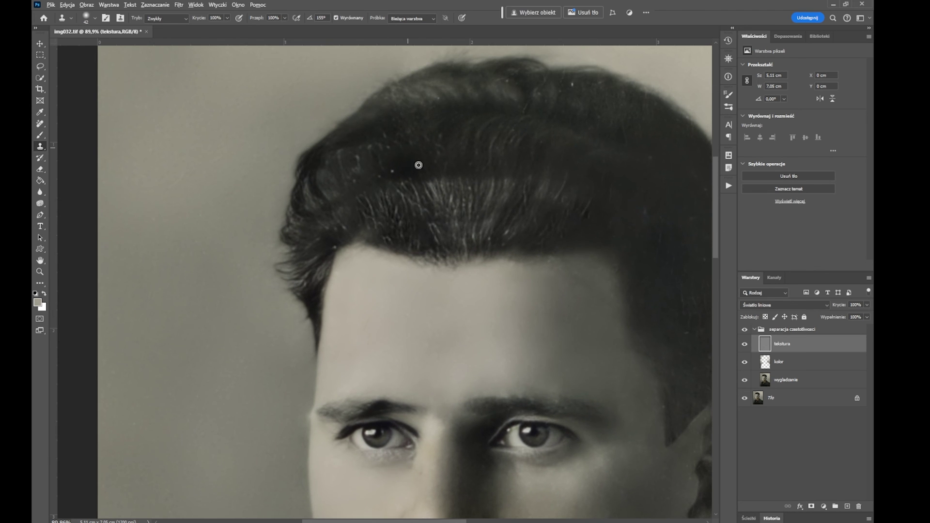
- Zoom out, clone dust specks off the dark jacket, and fit the whole portrait in view
left_click_drag(526, 209, 381, 180)
scroll(450, 326, "down", 3)
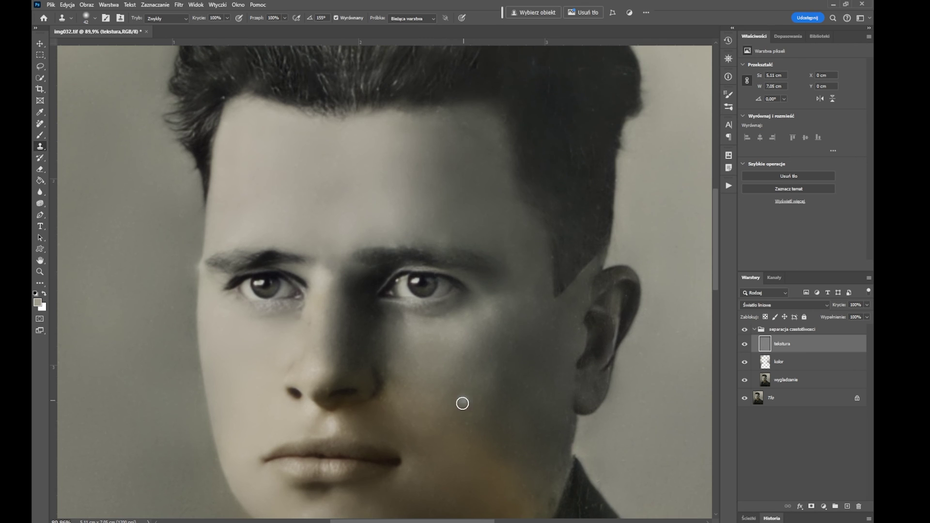
scroll(442, 270, "down", 5)
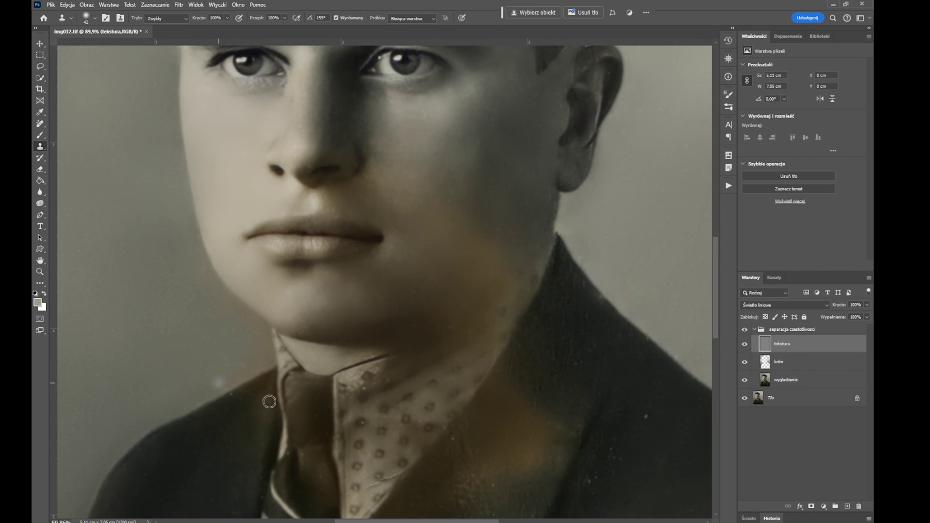
key("ctrl+minus")
scroll(436, 291, "down", 2)
key("ctrl+minus")
right_click(395, 367)
key("Return")
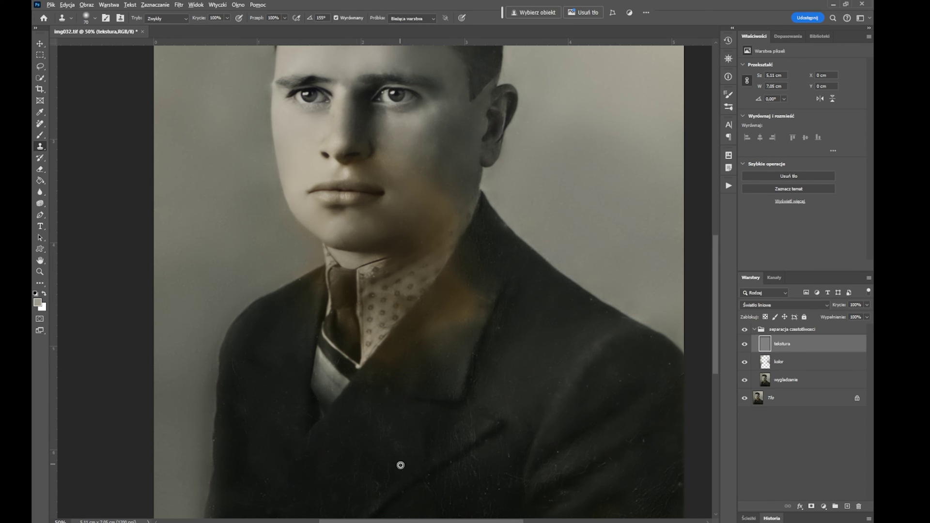
left_click_drag(436, 443, 446, 439)
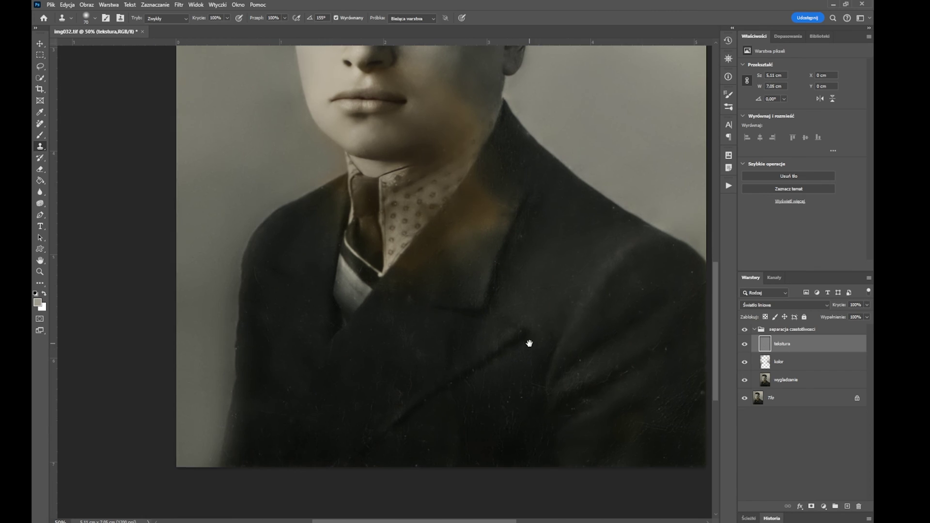
left_click_drag(509, 434, 530, 342)
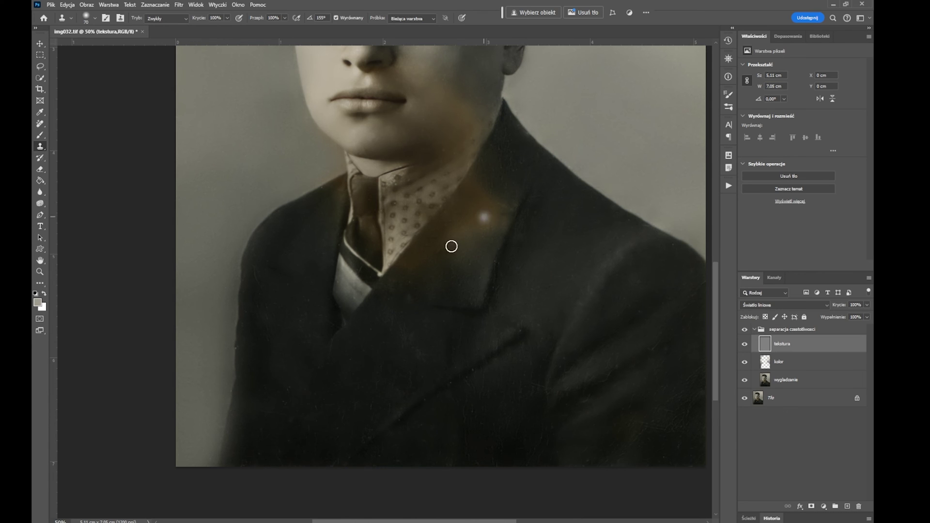
key("ctrl+0")
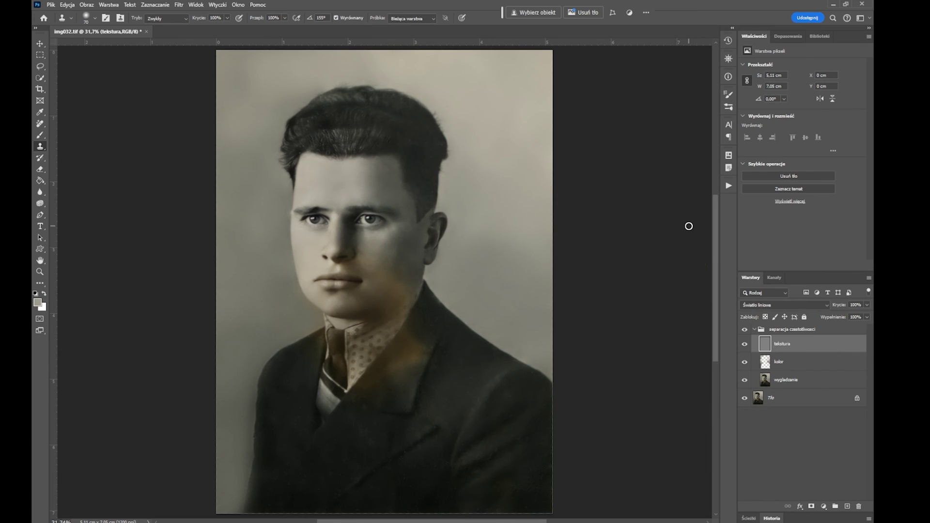
- On the 'kolor' layer, set up the Brush at about 122 px
left_click(810, 364)
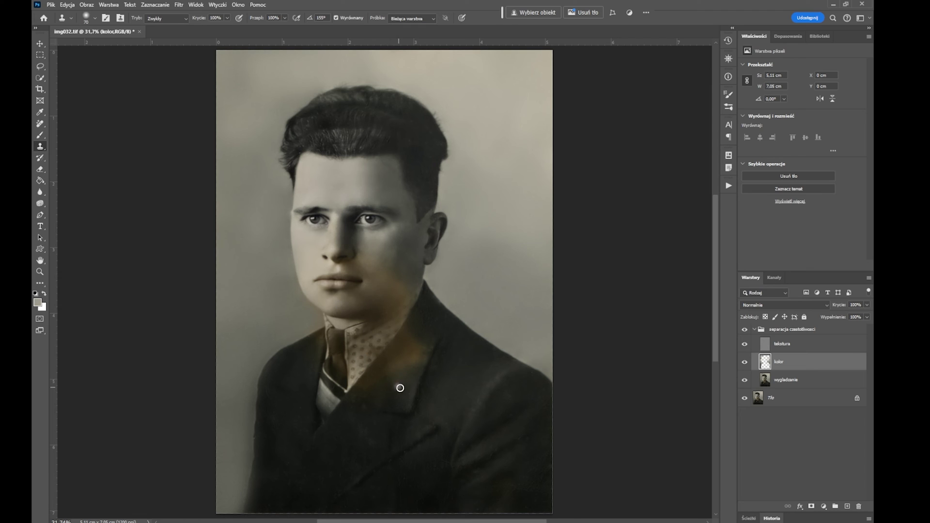
key("b")
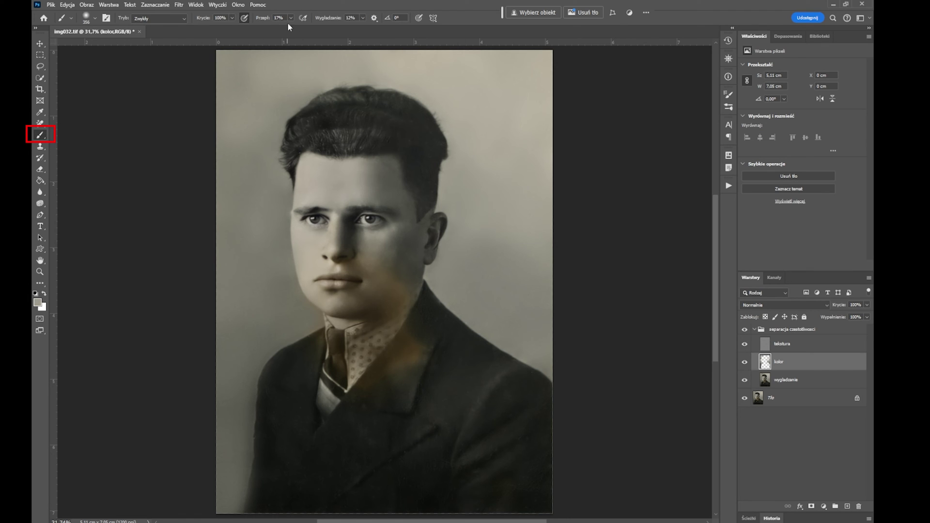
right_click(429, 271)
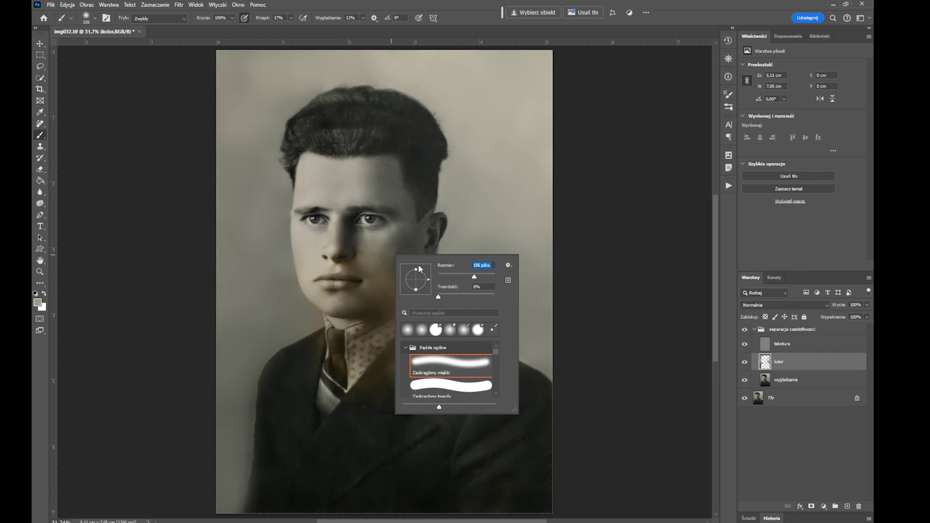
left_click_drag(475, 278, 469, 277)
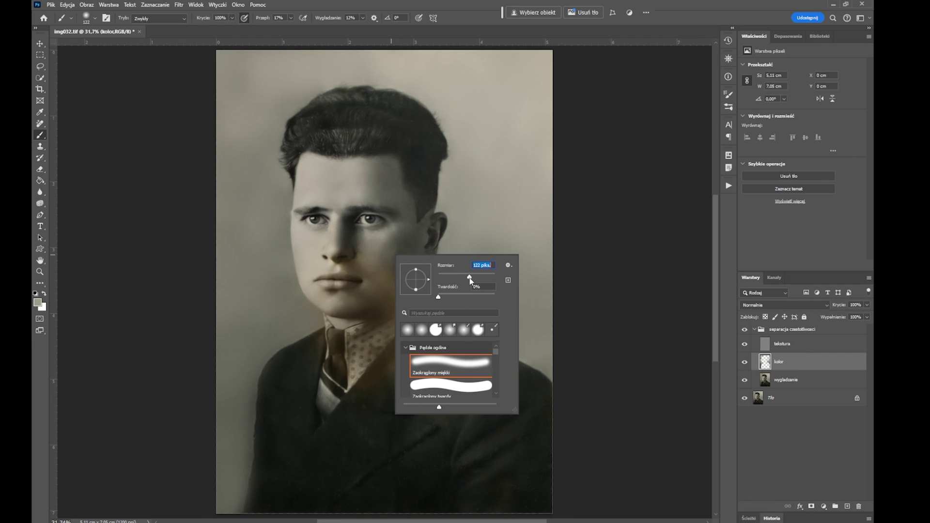
left_click(391, 248)
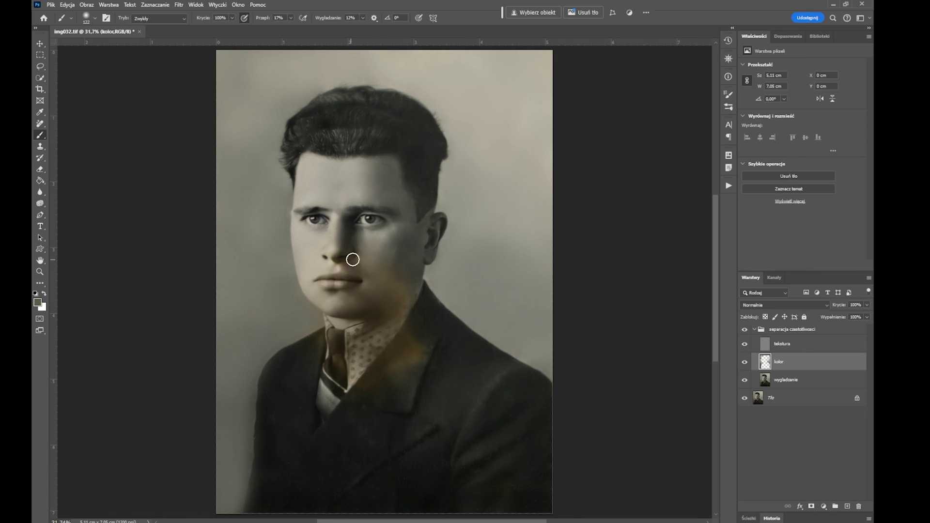
- Sample skin and grey tones from the jaw, face and cheek to paint with
left_click(403, 264, "alt")
left_click(393, 265, "alt")
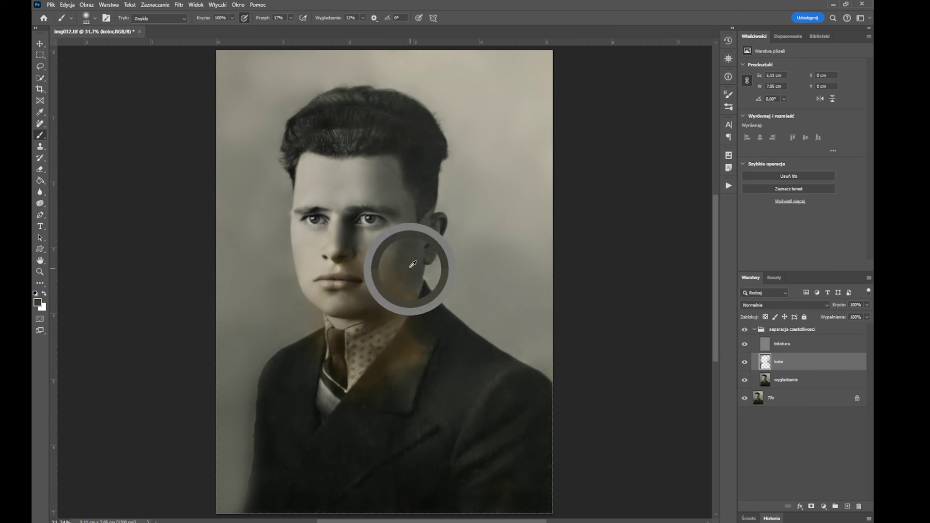
left_click(395, 253, "alt")
left_click(369, 248, "alt")
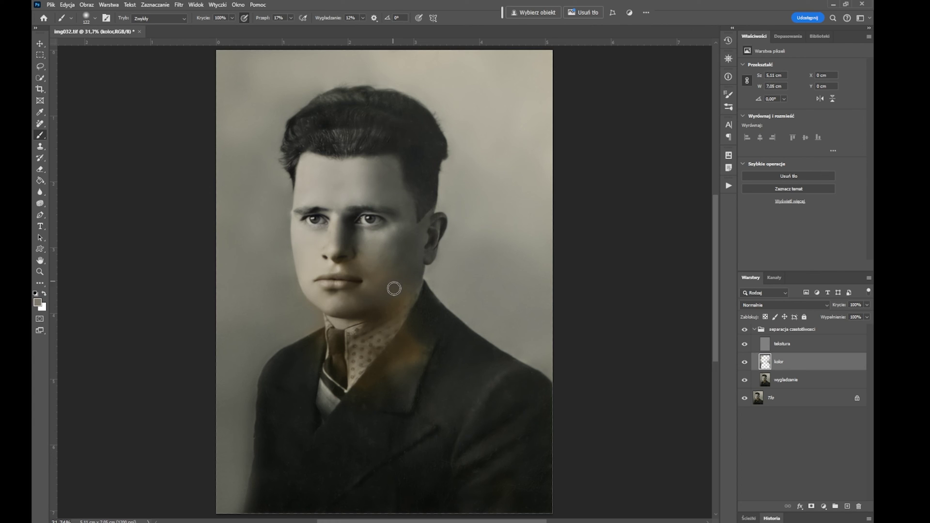
left_click(366, 312, "alt")
left_click(410, 274, "alt")
- Paint over the orange lapel stain with a 188 px brush, then shrink it to 74 px and resample
right_click(397, 263)
left_click_drag(402, 369, 417, 333)
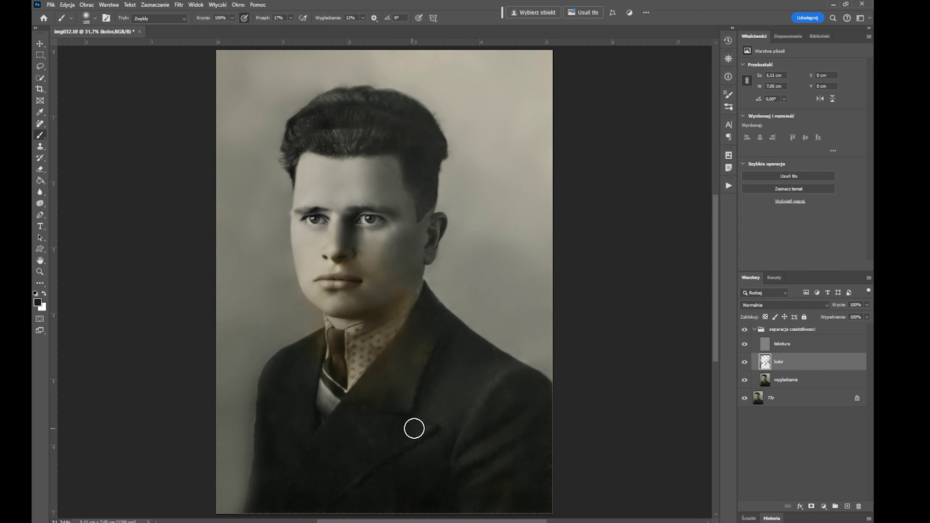
right_click(468, 474)
key("Return")
left_click(368, 241, "alt")
- Collapse the frequency-separation group and toggle its visibility to compare with the original
left_click(753, 329)
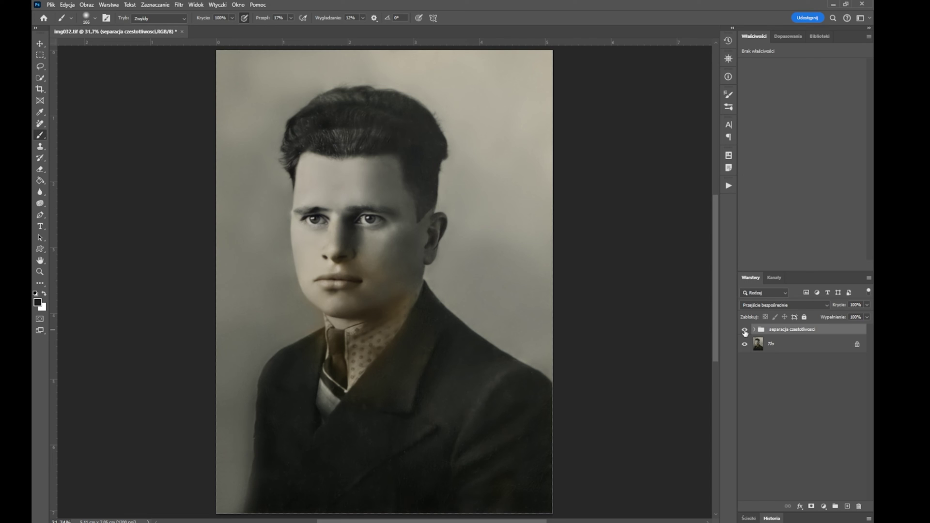
left_click(744, 331)
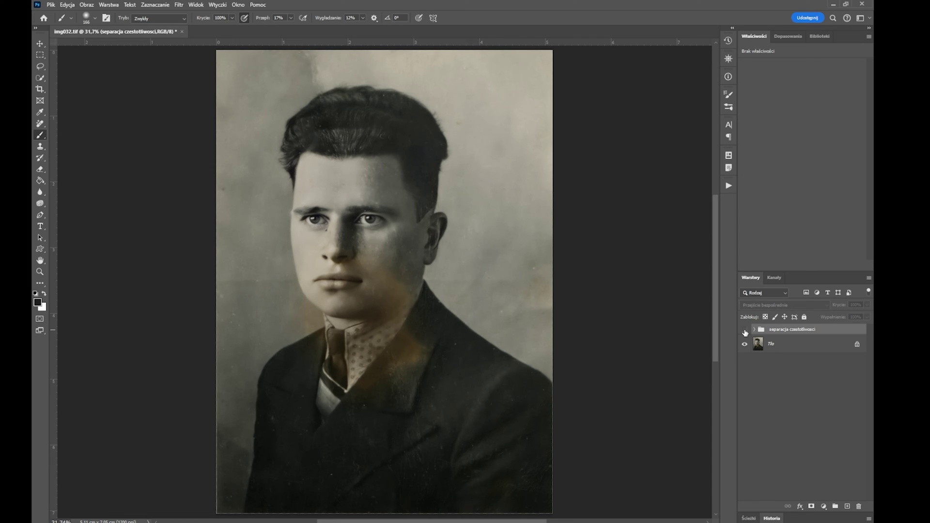
left_click(744, 331)
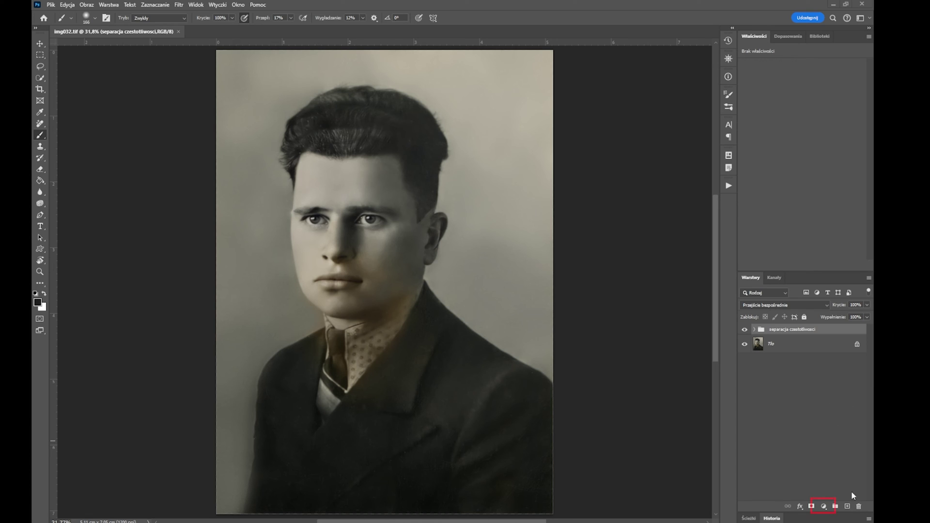
- Add a Black & White layer, then a Color Balance layer with midtones +3, +3, -8
left_click(824, 507)
left_click(815, 439)
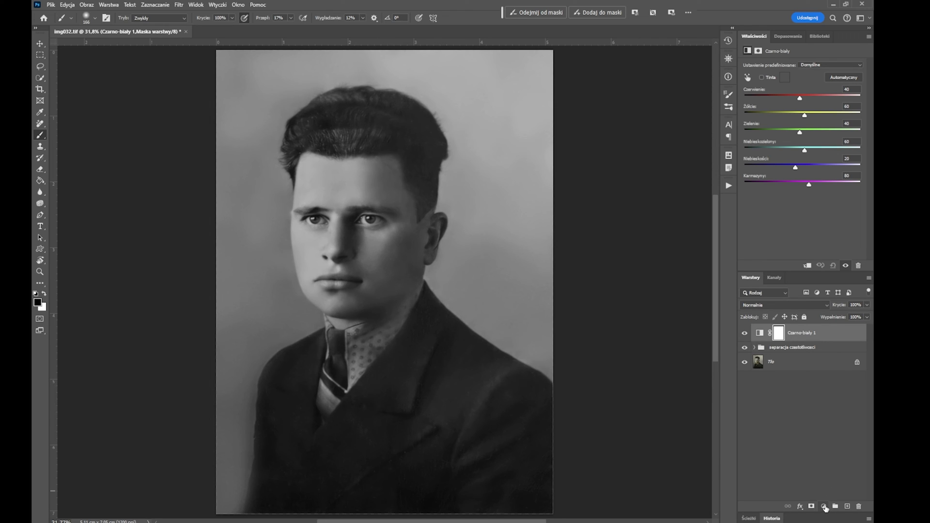
left_click(825, 507)
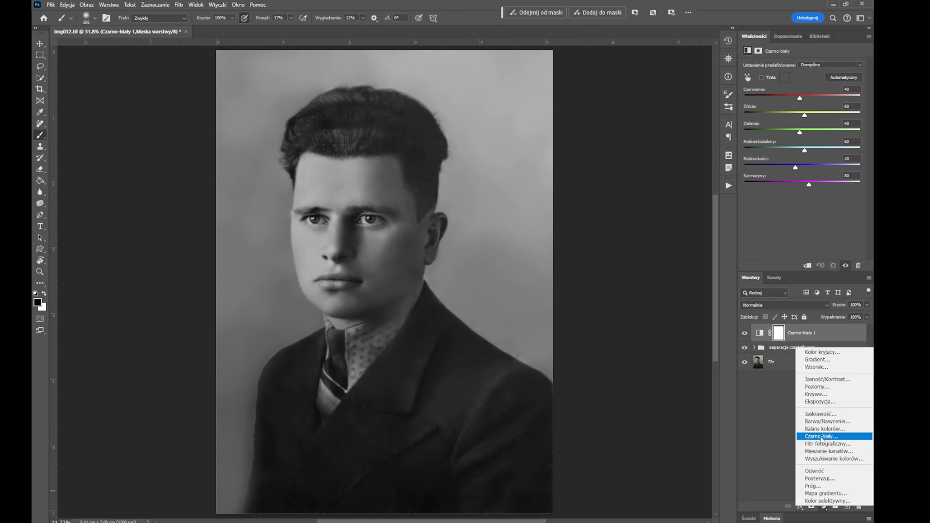
left_click(822, 430)
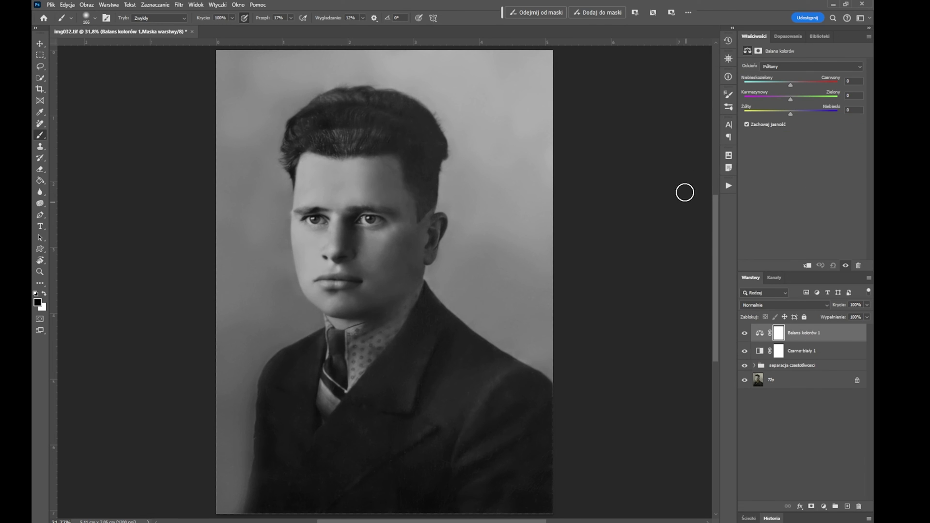
left_click_drag(790, 85, 791, 85)
left_click_drag(791, 99, 792, 100)
left_click_drag(790, 114, 787, 116)
- Toggle the adjustments off and on to compare with the sepia original
left_click(745, 381, "alt")
left_click(744, 382, "alt")
left_click(109, 4)
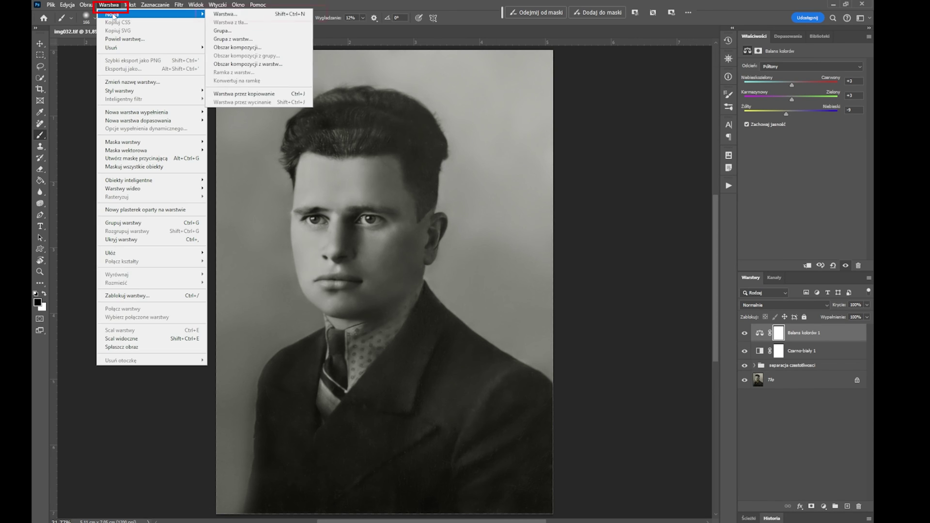
- Create a new Overlay-mode layer filled with 50% gray
left_click(213, 15)
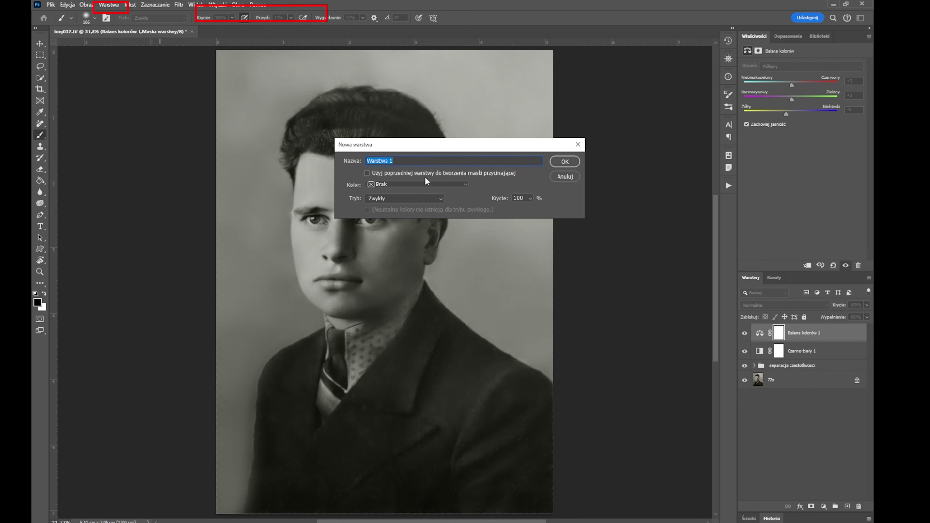
left_click(440, 199)
left_click(378, 318)
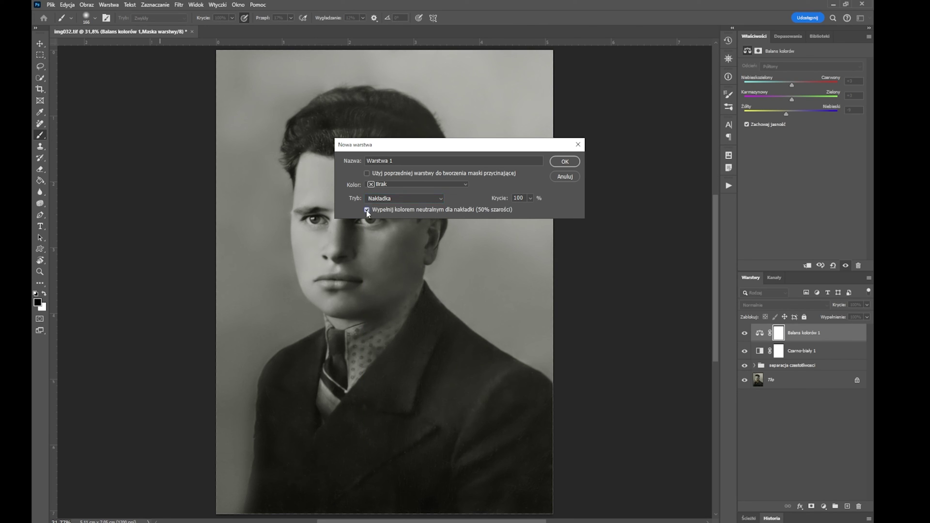
left_click(565, 162)
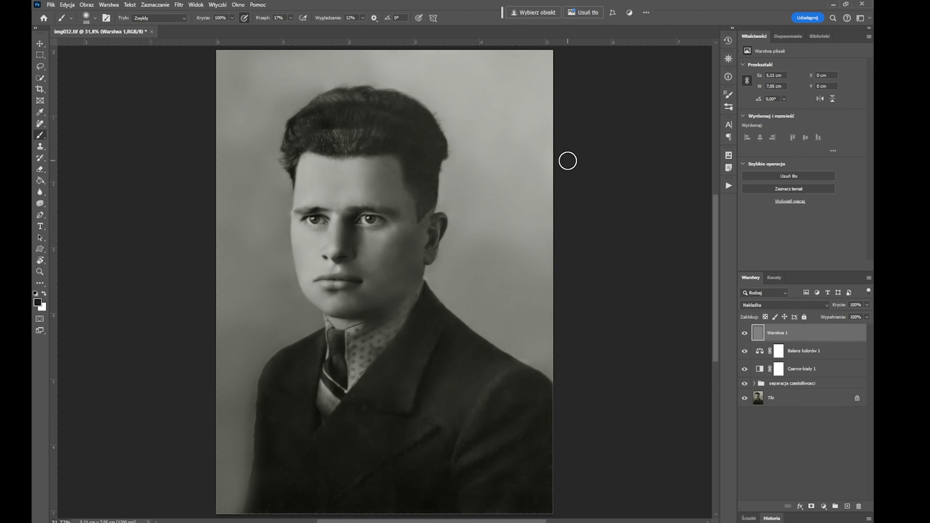
- Convert Warstwa 1 to a smart object and add monochromatic Gaussian noise at about 13.89%
right_click(804, 333)
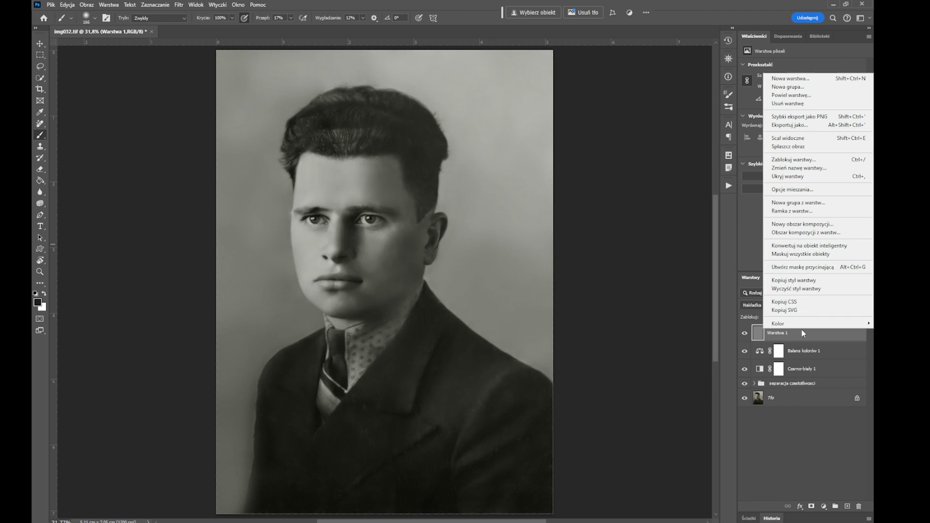
left_click(813, 246)
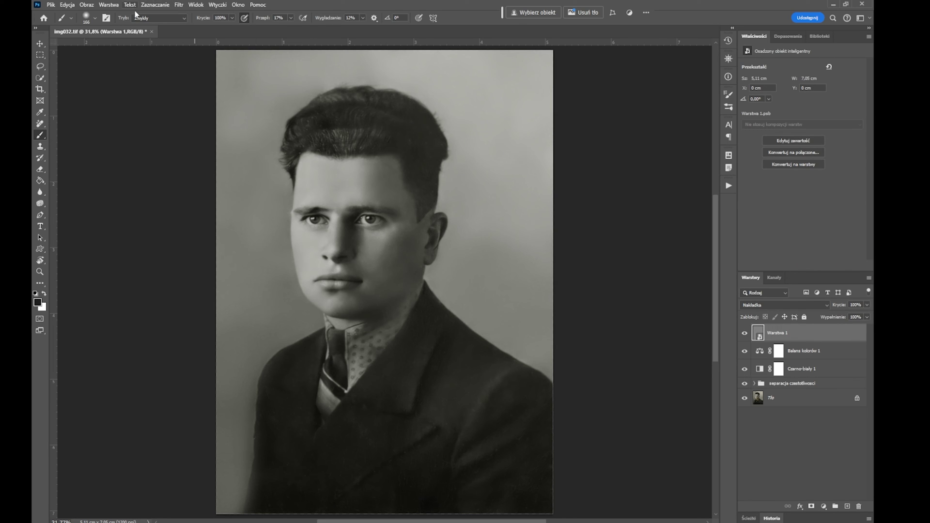
left_click(179, 5)
mouse_move(196, 145)
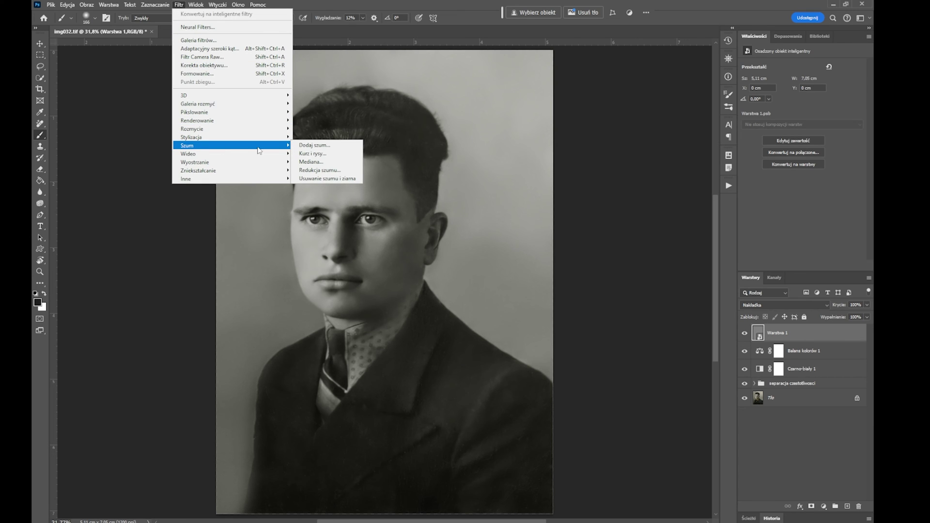
left_click(306, 149)
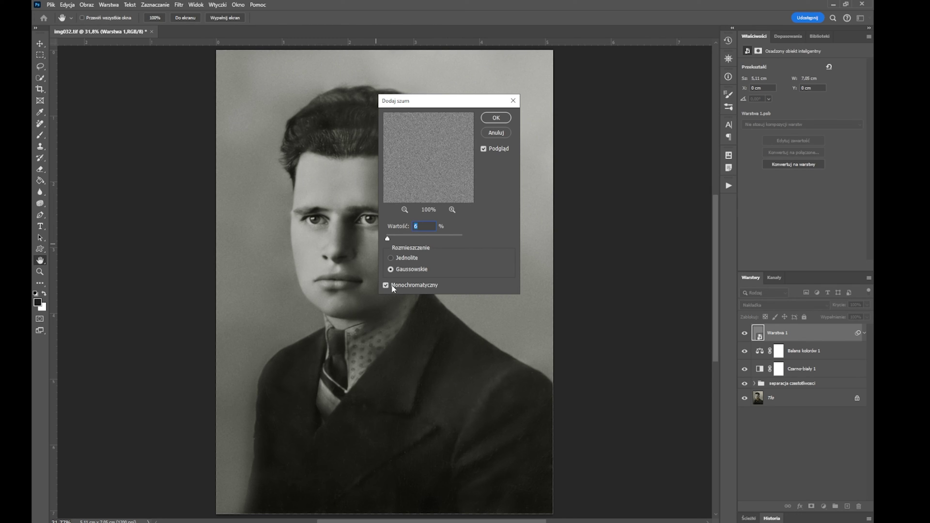
left_click_drag(387, 238, 389, 239)
left_click(496, 118)
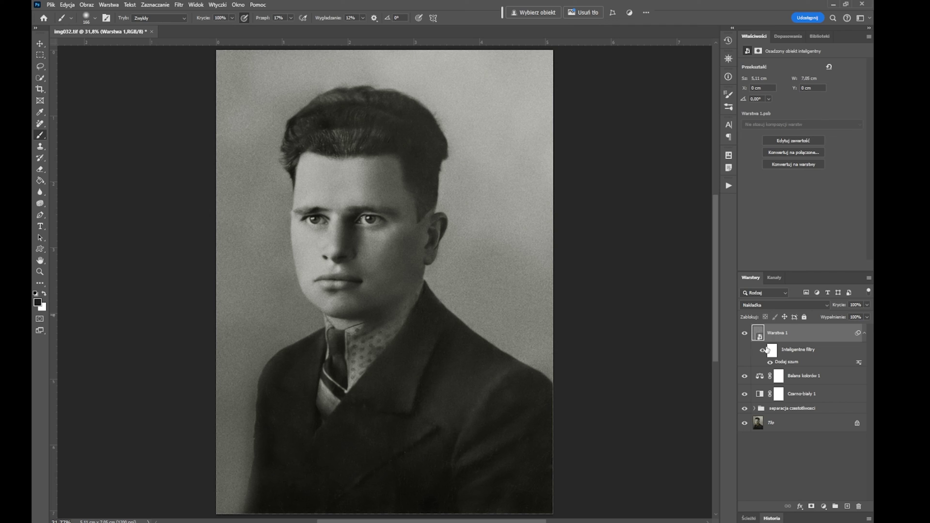
left_click(178, 5)
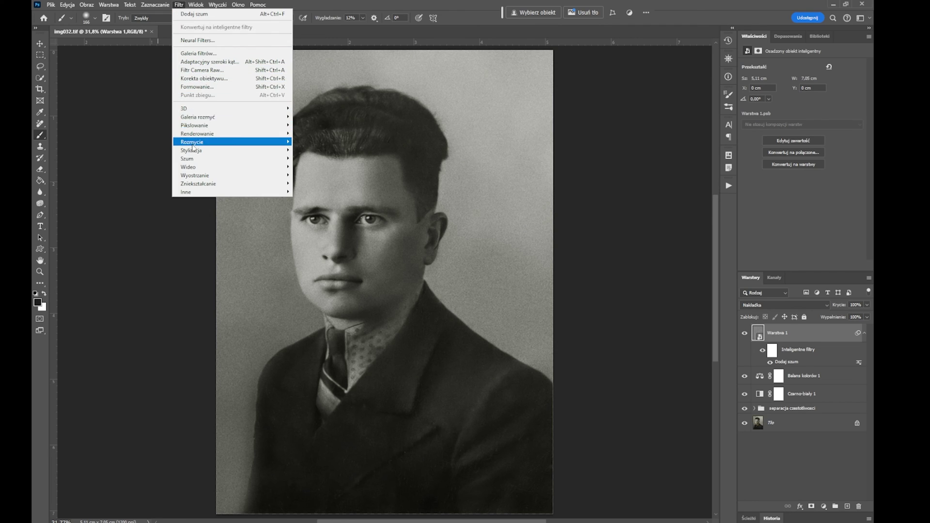
- Blur the grain with a 2.1 px Gaussian Blur and toggle Warstwa 1 to compare
mouse_move(192, 142)
left_click(335, 166)
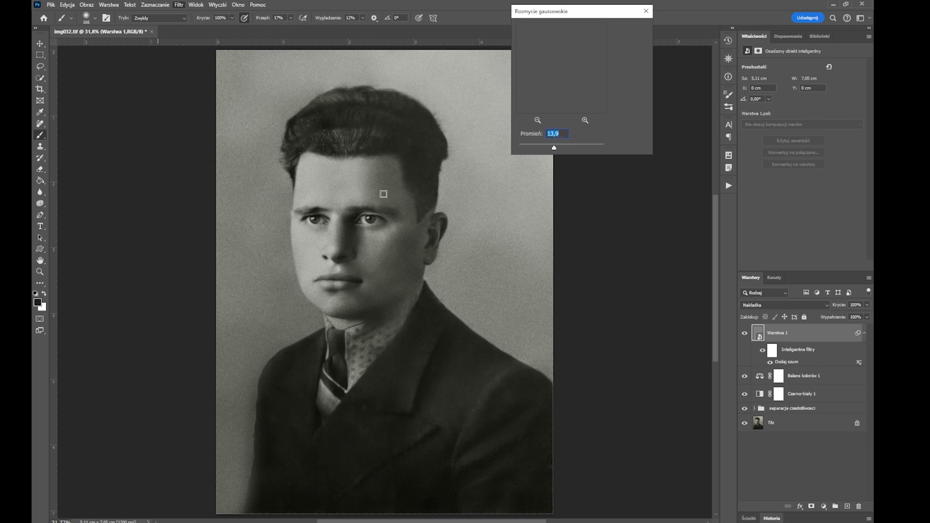
left_click_drag(529, 147, 528, 148)
left_click(643, 29)
key("b")
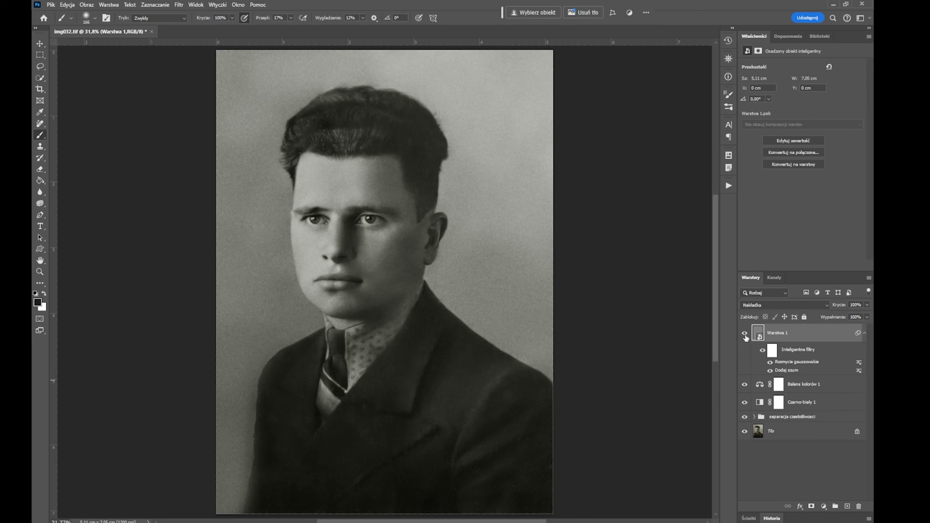
left_click(745, 335)
left_click(744, 334)
left_click(744, 334)
left_click(745, 334)
- Lower the Add Noise amount to about 9.19%, then stamp all visible layers into a new layer
double_click(803, 371)
left_click_drag(393, 240, 386, 238)
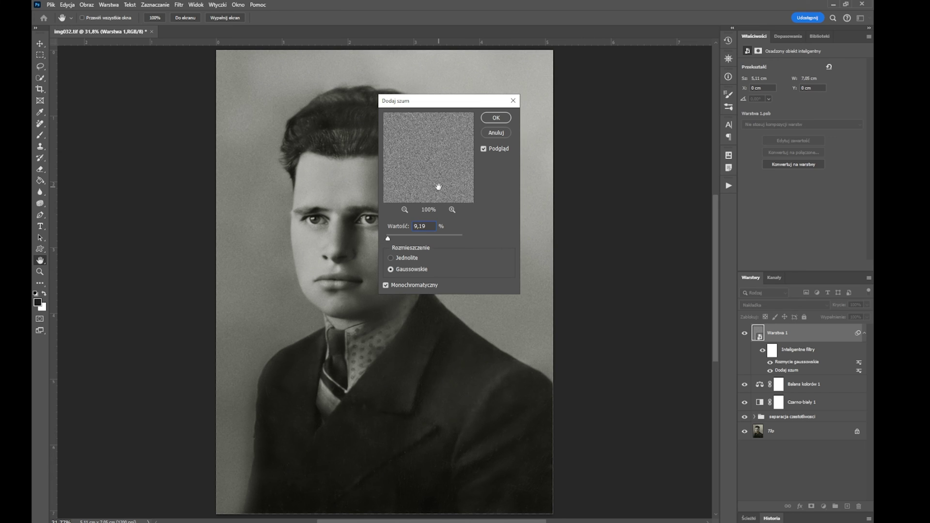
key("Return")
key("b")
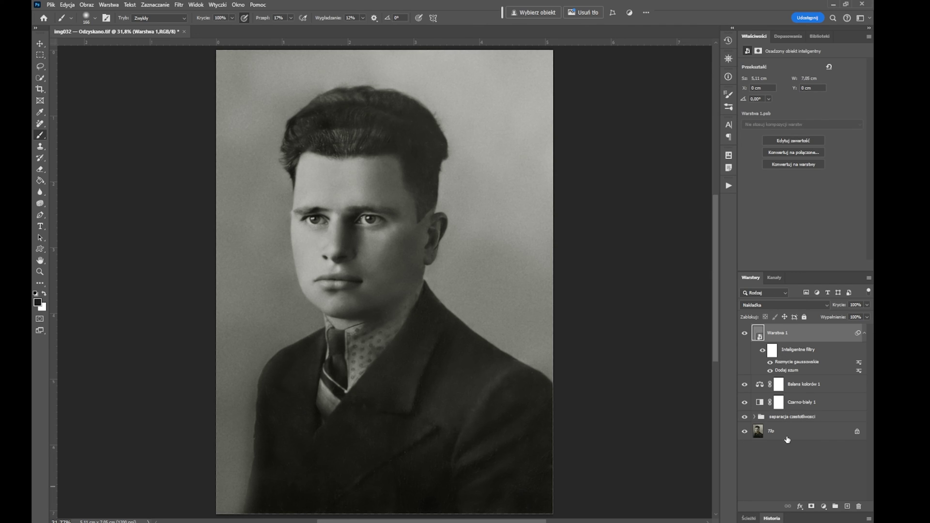
key("ctrl+alt+shift+e")
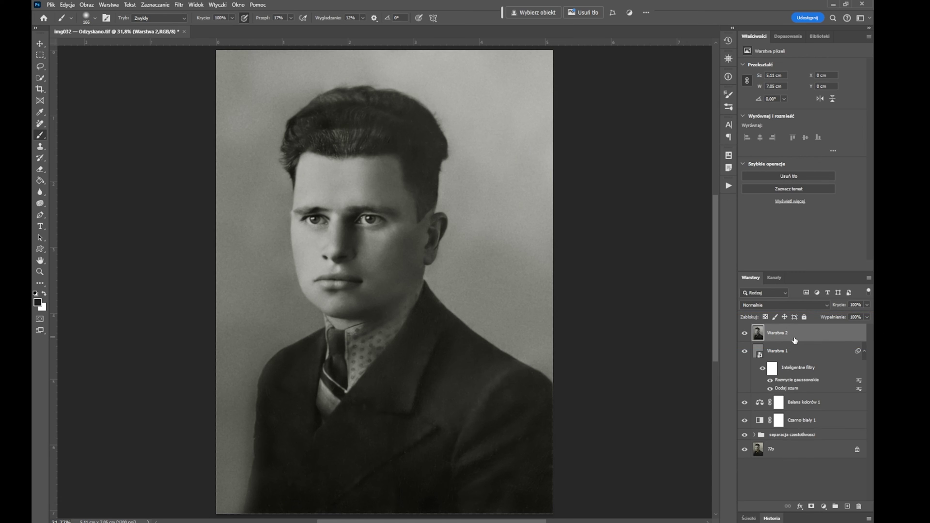
- Open the Filter menu on the merged Warstwa 2 layer
left_click(178, 6)
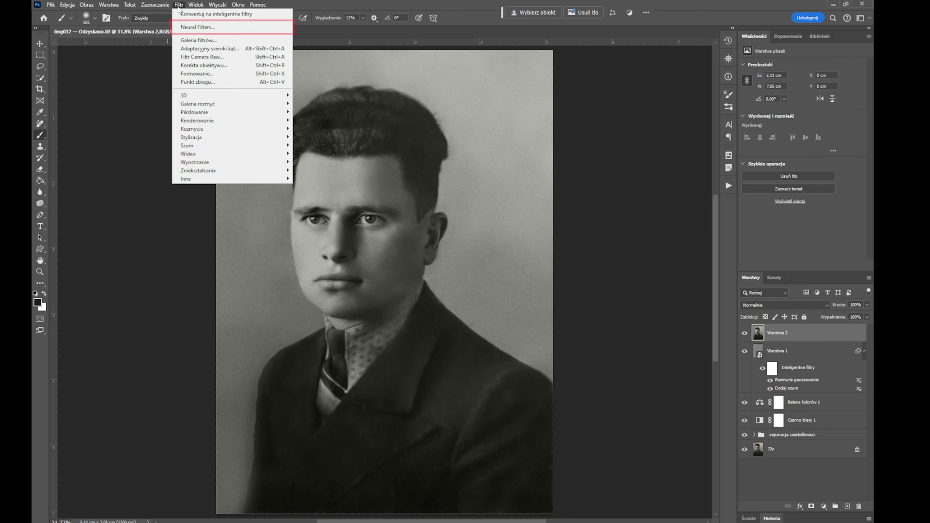
- Open Neural Filters, preview Makeup Transfer, then switch on the Koloruj colorize filter
left_click(182, 28)
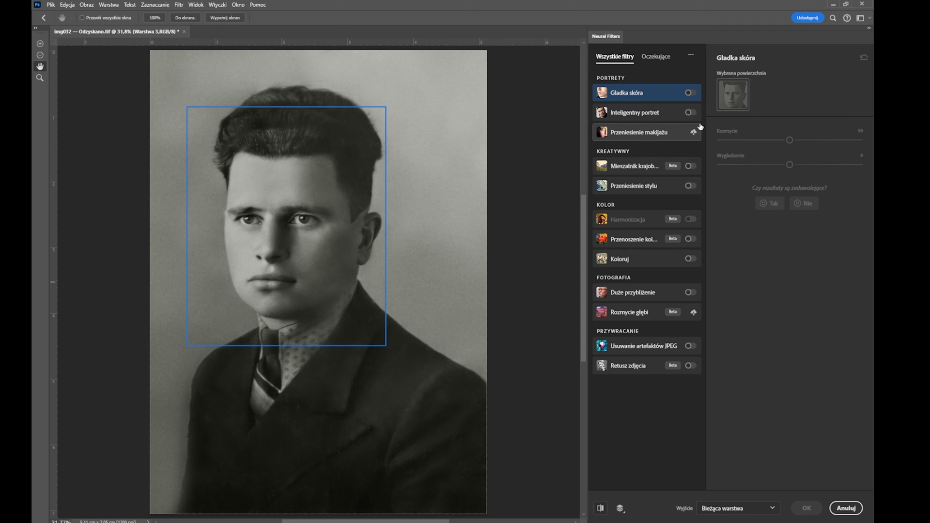
left_click(671, 137)
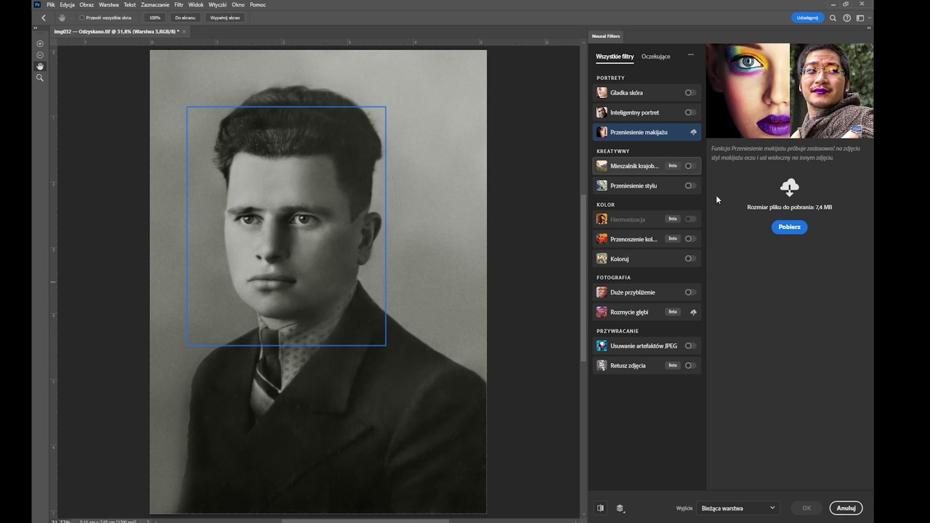
left_click(659, 264)
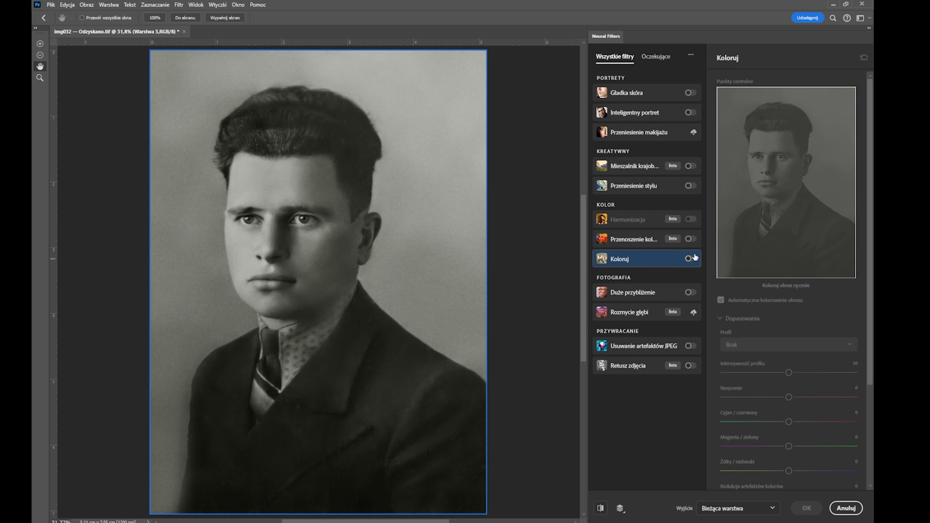
left_click(687, 260)
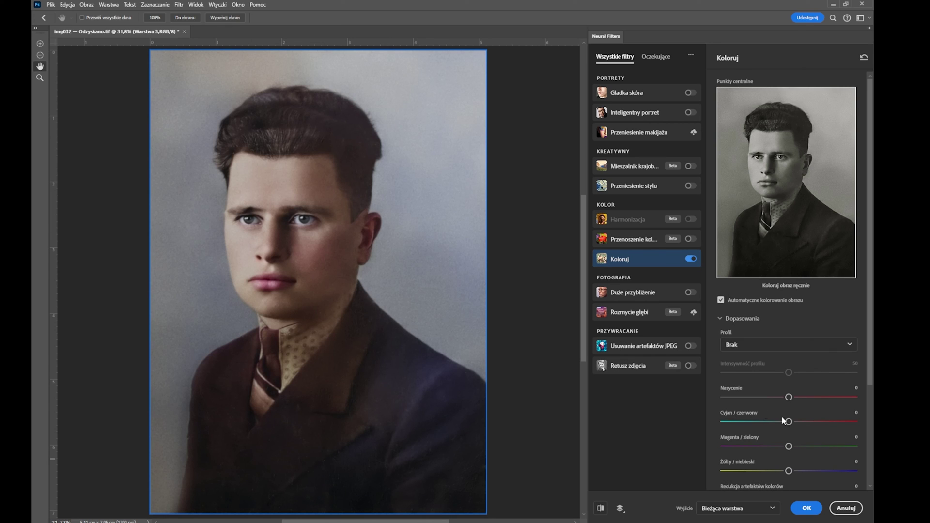
- Set Koloruj saturation to -8, cyan/red -5 and yellow/blue -4, then apply with OK
scroll(777, 385, "down", 3)
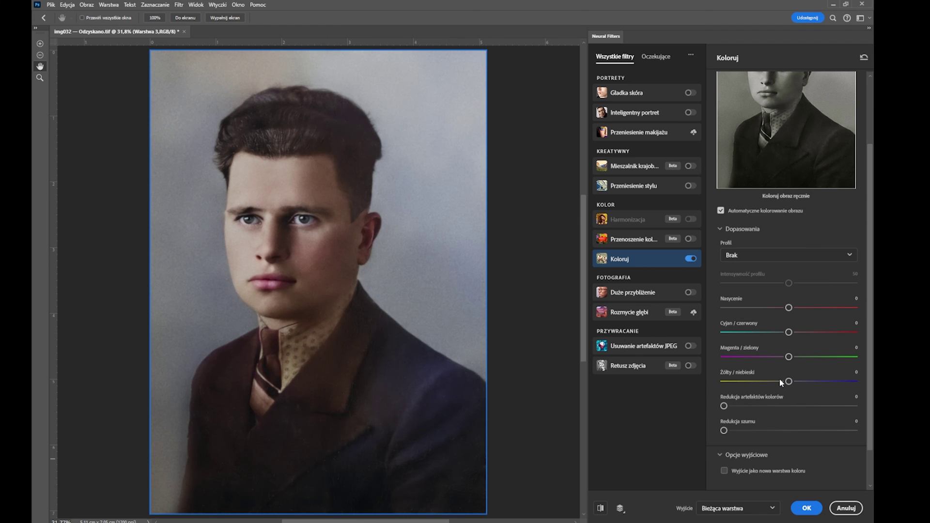
scroll(780, 379, "up", 2)
scroll(780, 354, "up", 2)
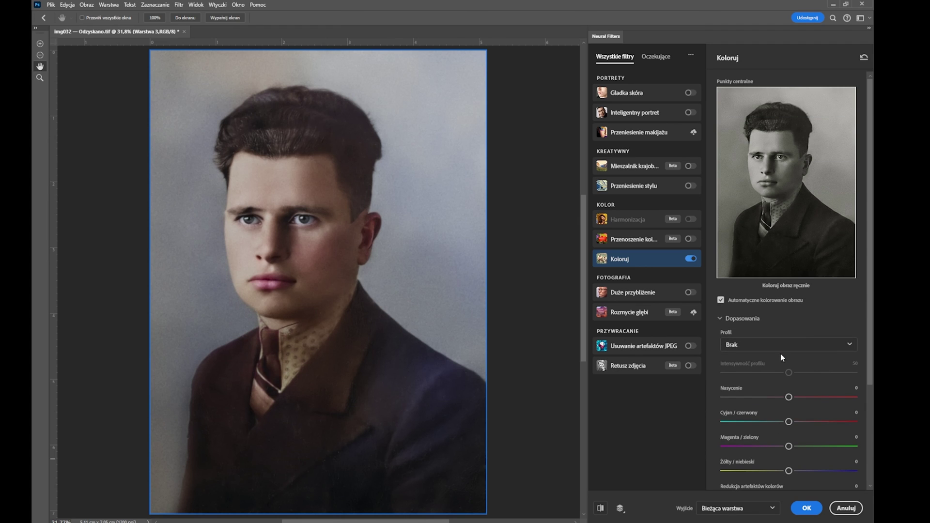
scroll(719, 306, "down", 3)
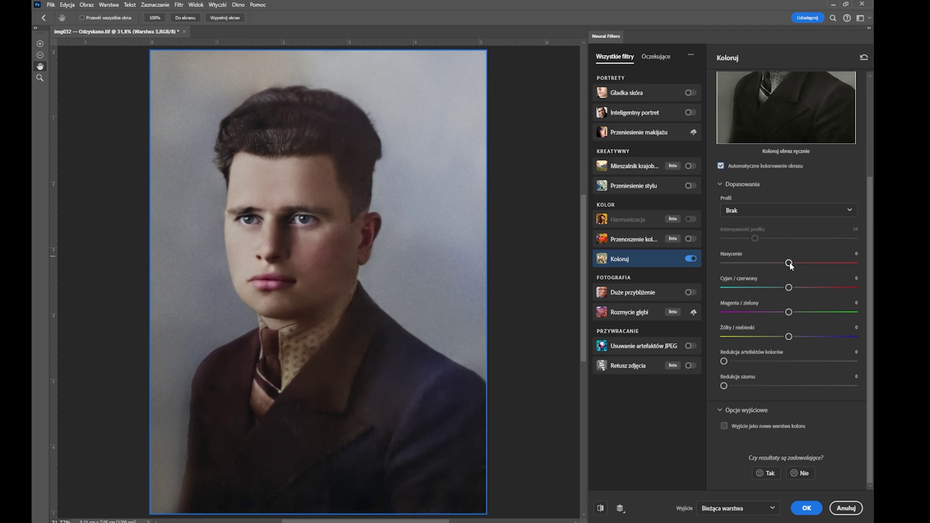
left_click_drag(789, 263, 780, 263)
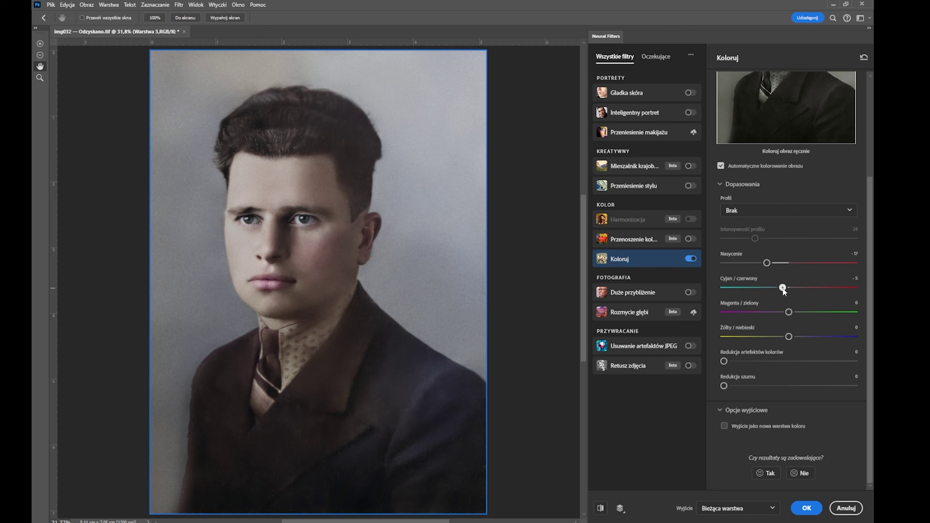
left_click_drag(788, 336, 783, 338)
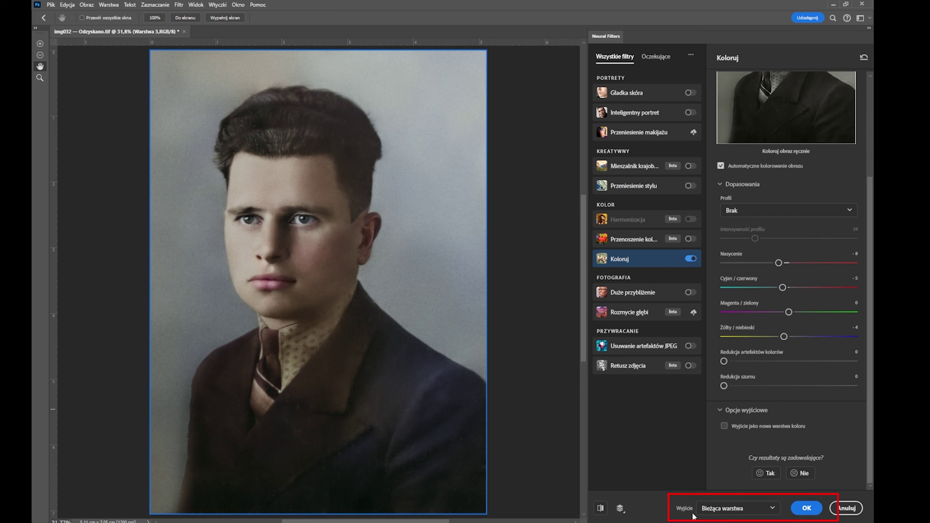
left_click(807, 508)
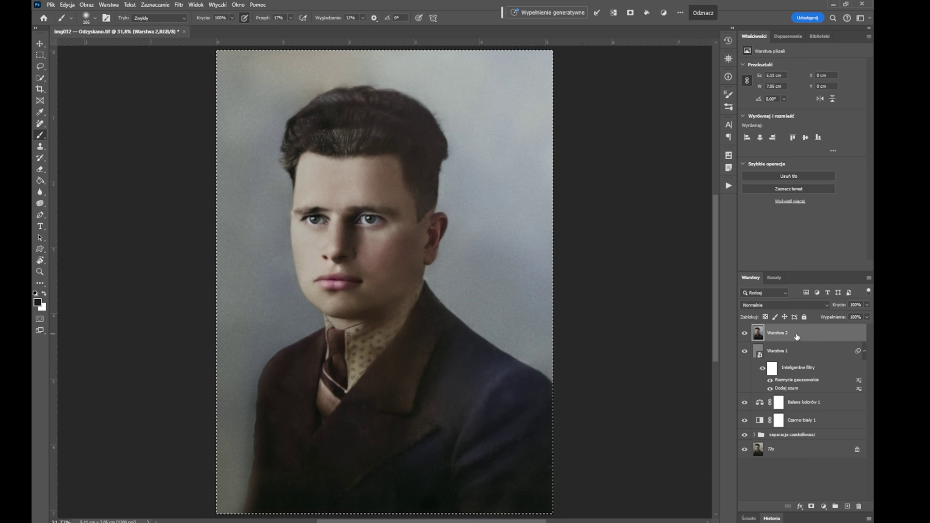
- Compare the portrait with Warstwa 2 hidden, then add Warstwa 3 set to Kolor blending
left_click(744, 334)
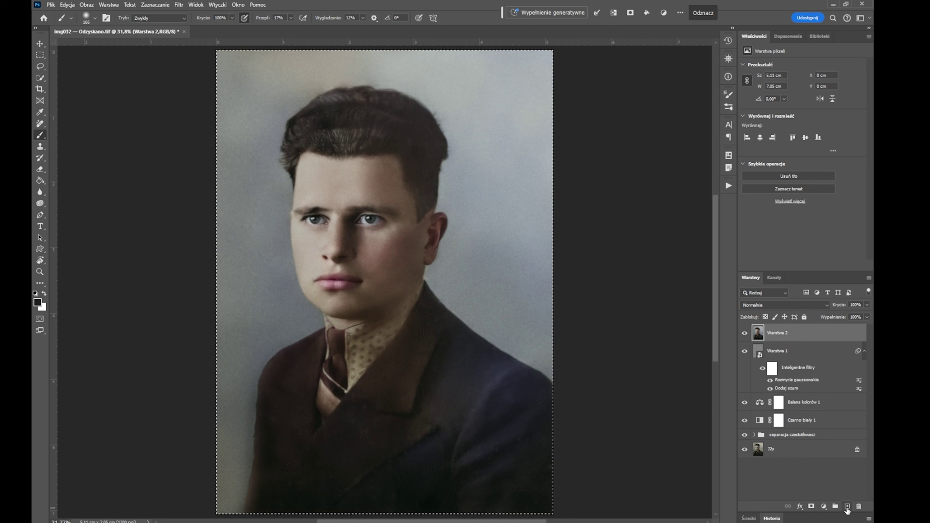
left_click(847, 507)
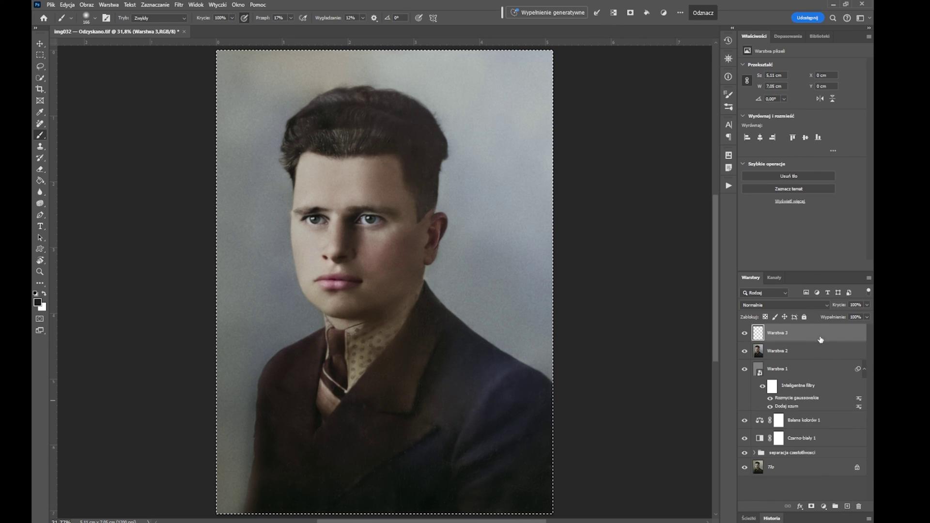
left_click(827, 305)
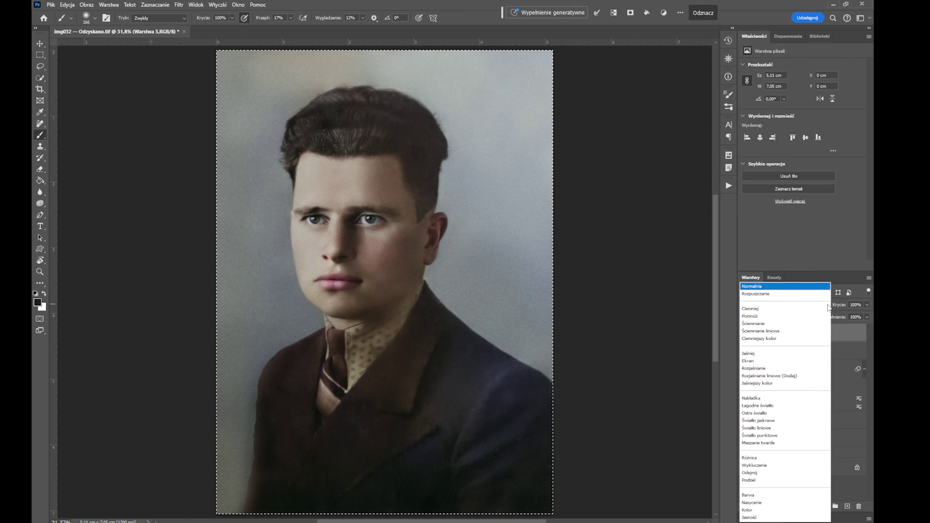
left_click(761, 510)
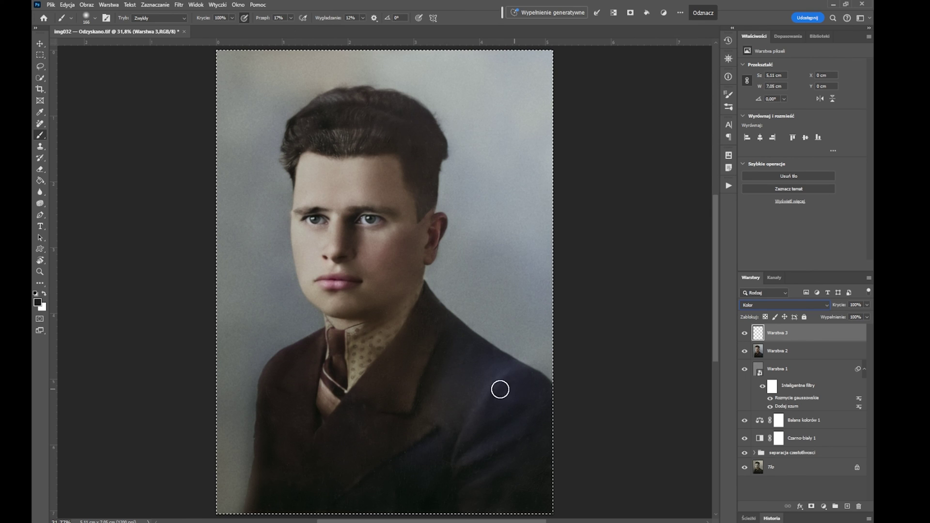
- Sample the jacket's navy colour and enlarge the brush to about 263 px
left_click(487, 370, "alt")
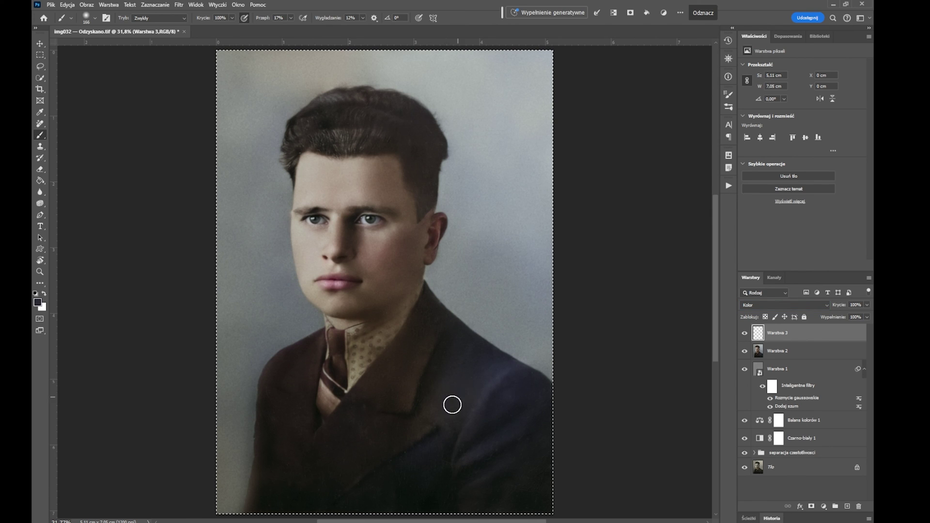
left_click(443, 359, "alt")
left_click(424, 463, "alt")
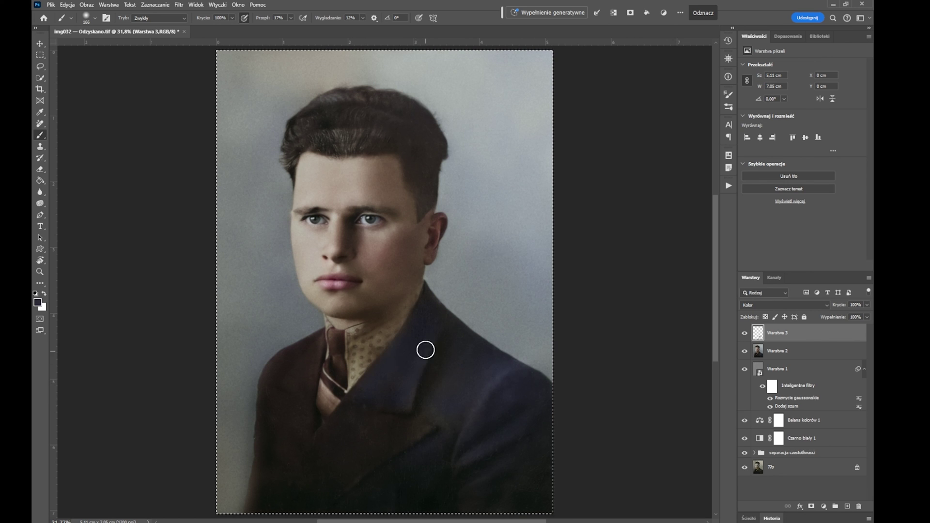
right_click(458, 409)
left_click_drag(541, 389, 547, 389)
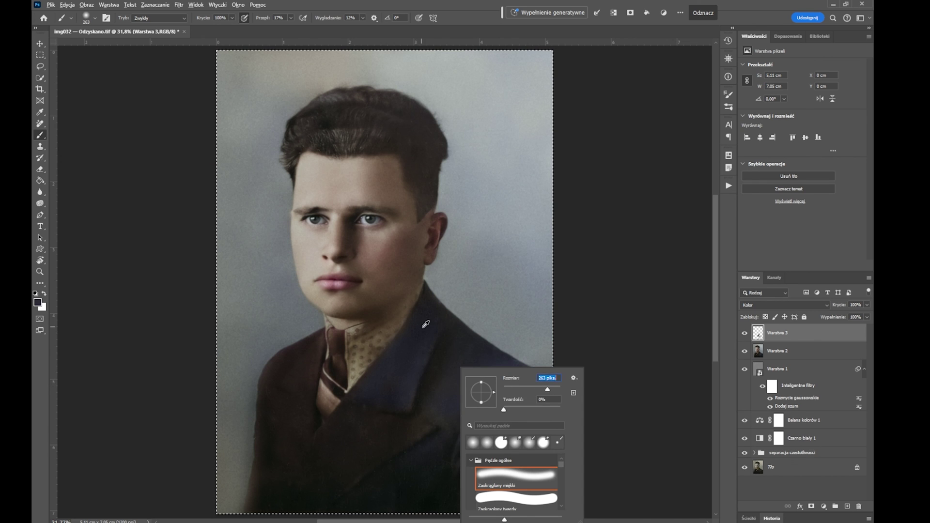
key("Return")
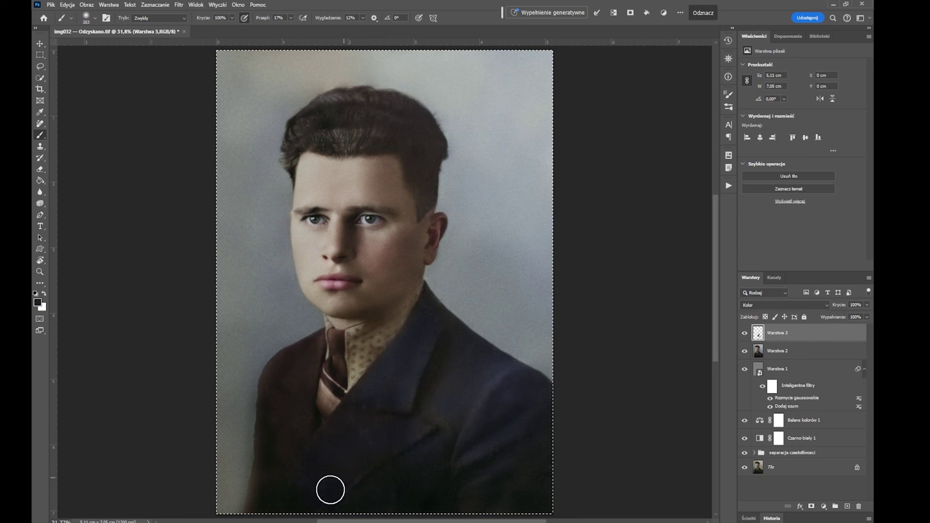
- Paint the jacket navy at 39% brush Flow, then enlarge the eraser to clean spill
left_click(421, 469, "alt")
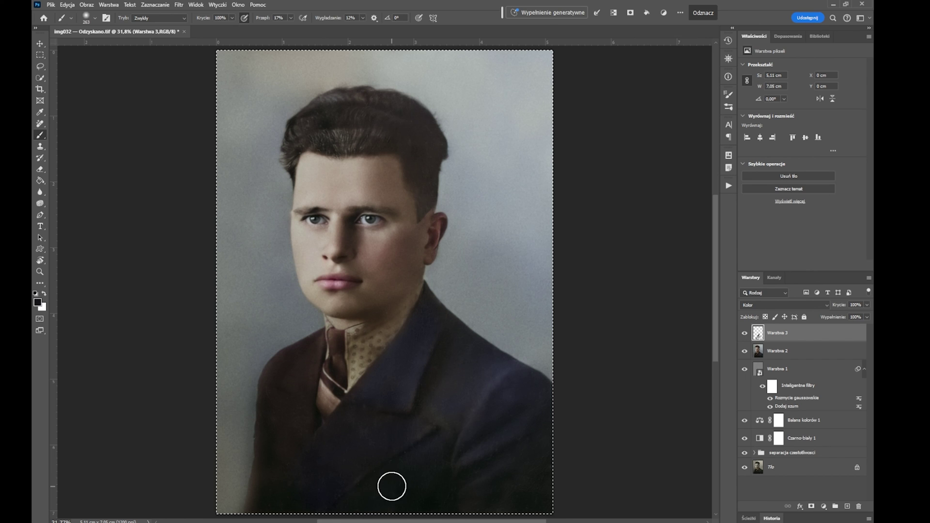
left_click(458, 399, "alt")
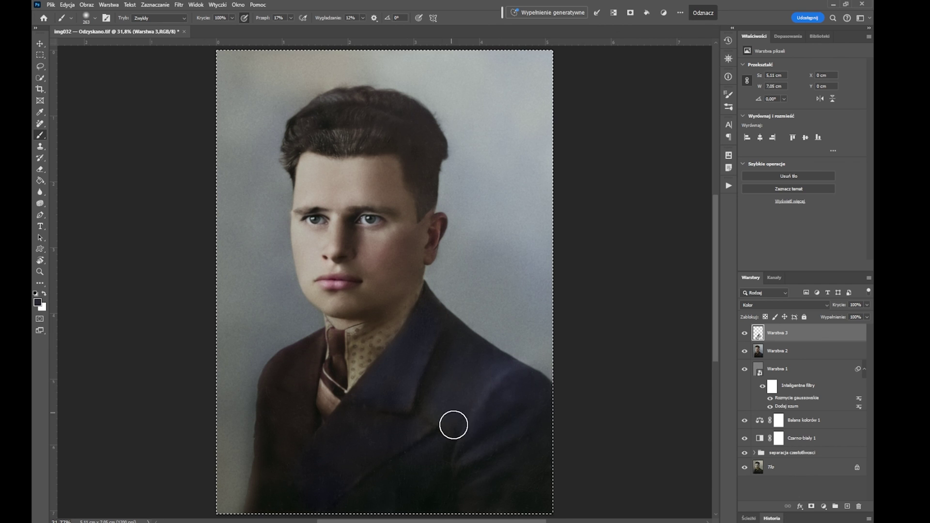
left_click_drag(291, 17, 299, 30)
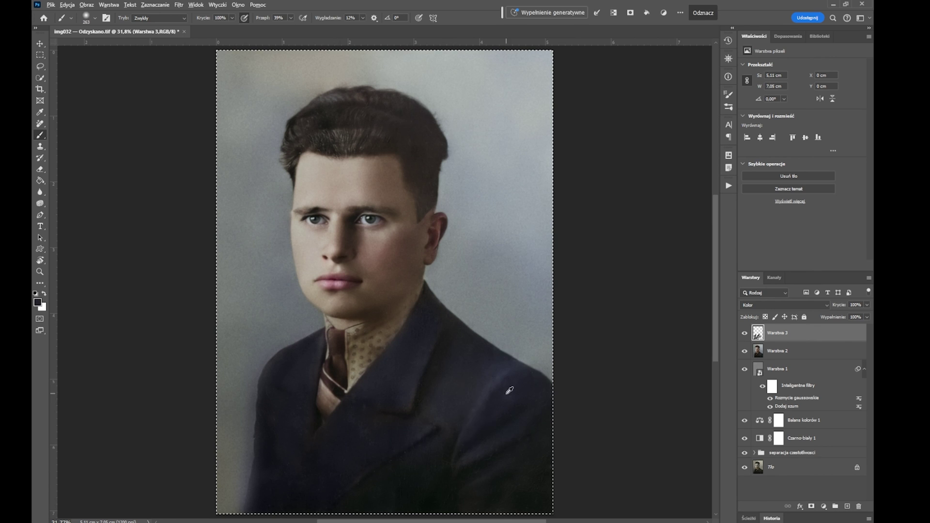
left_click(41, 169)
right_click(264, 333)
key("Return")
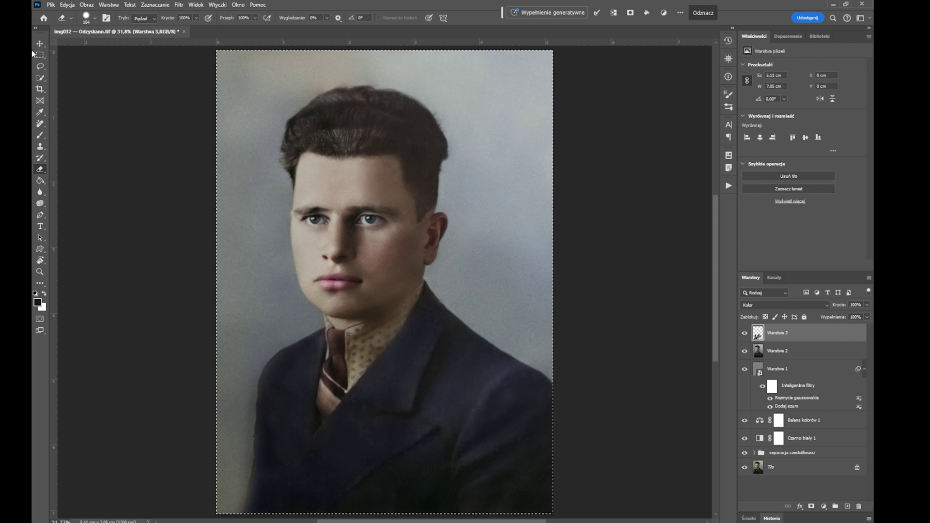
- Return to the brush and set its painting mode to Kolor
key("b")
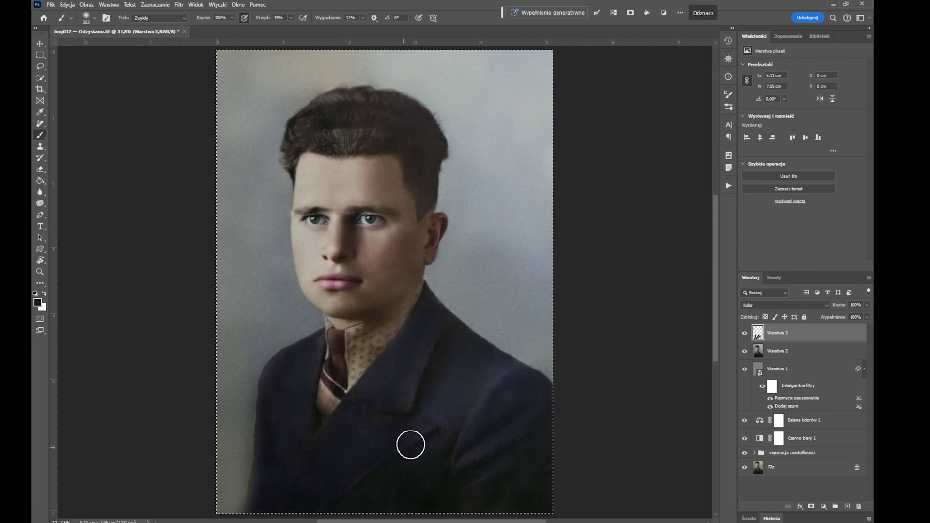
left_click(818, 309)
key("Escape")
left_click(159, 18)
left_click(169, 236)
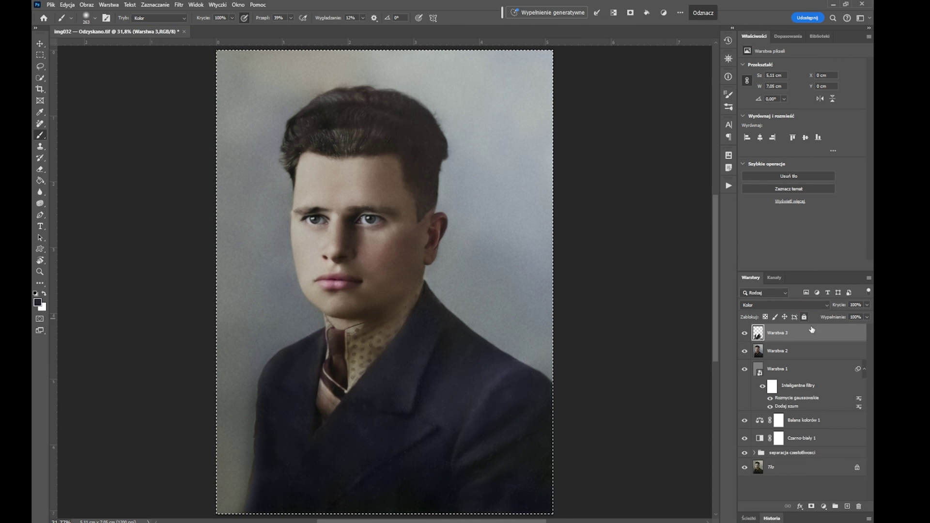
- Add Warstwa 4 in Kolor blend mode and shrink the brush for tinting the tie
key("ctrl+shift+alt+n")
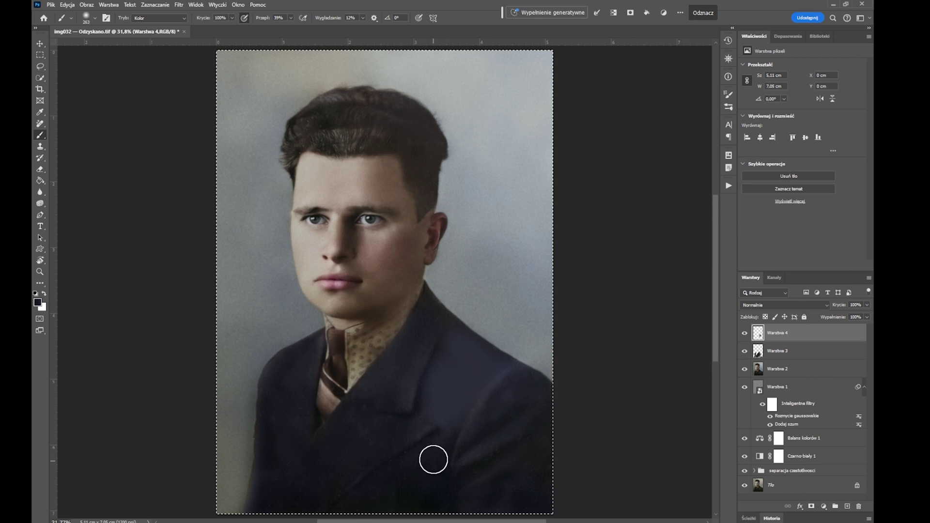
left_click(756, 304)
left_click(746, 509)
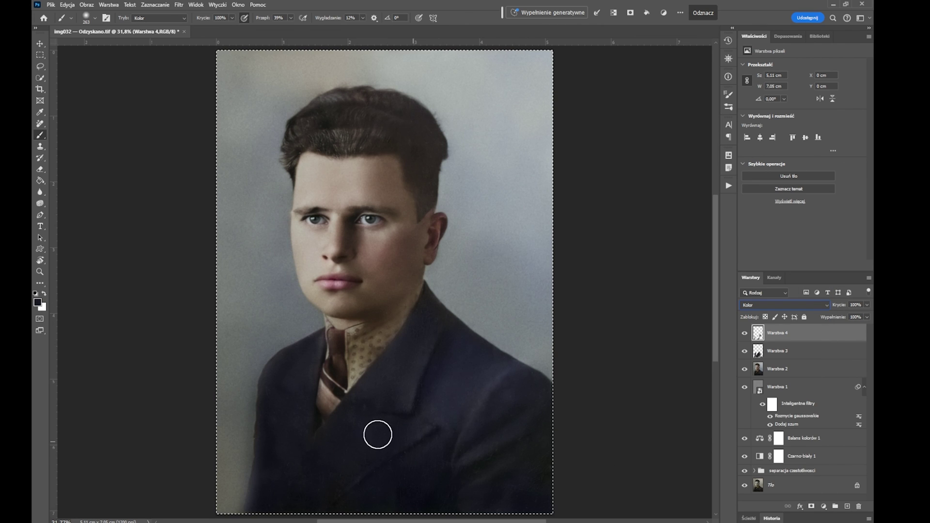
key("bracketleft")
key("bracketleft")
key("bracketleft")
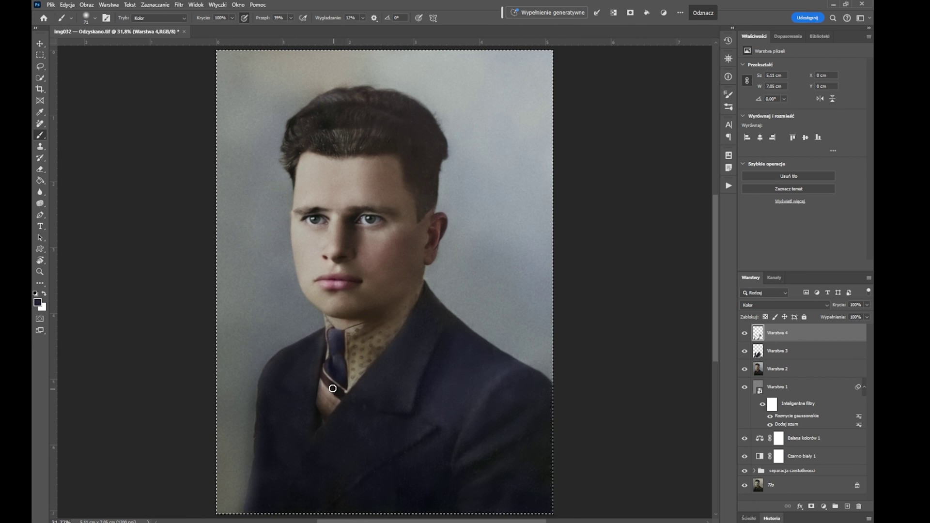
key("ctrl+shift+alt+n")
right_click(506, 368)
left_click(782, 304)
left_click(757, 406)
right_click(504, 375)
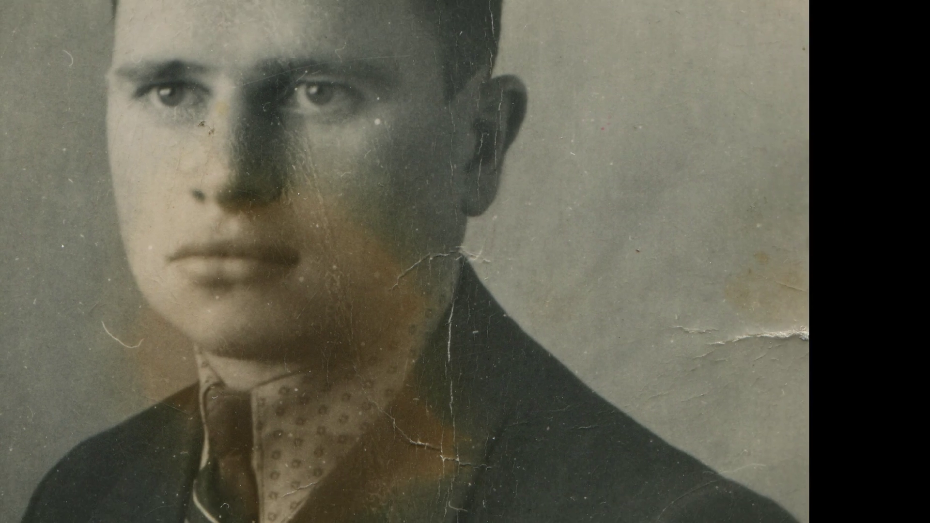